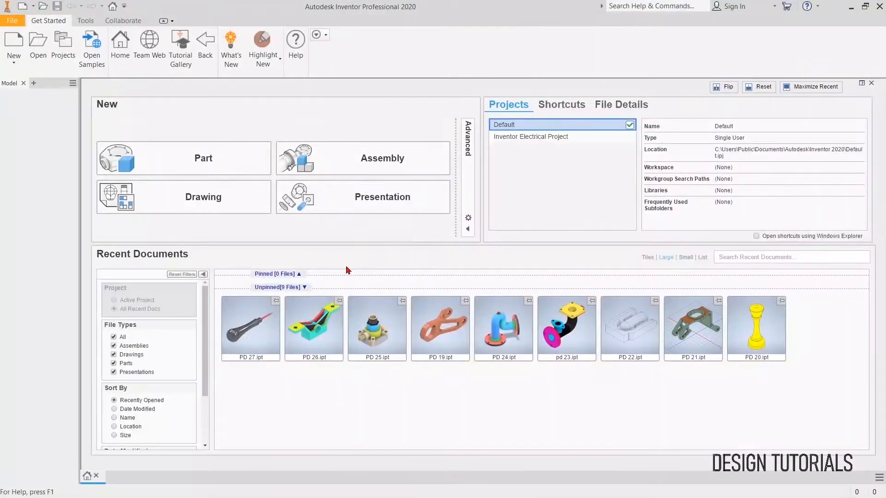
Create a new part and start a 2D sketch on the horizontal XZ origin plane.
click(203, 158)
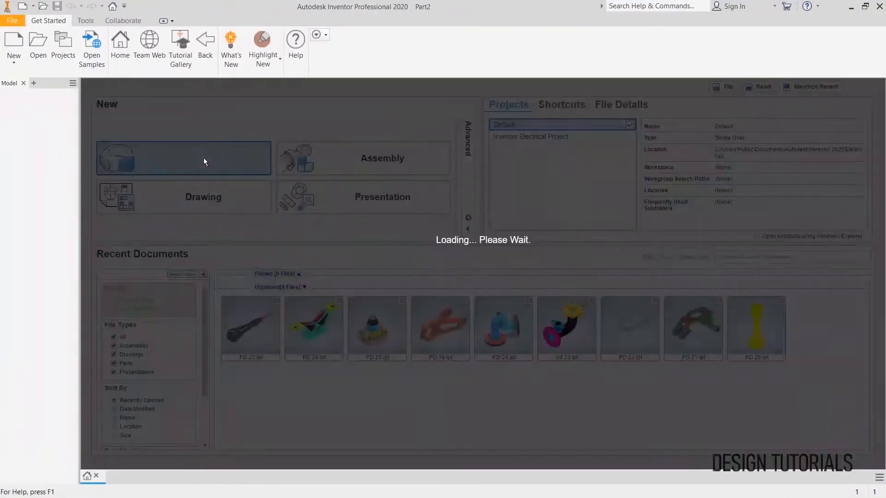
click(23, 44)
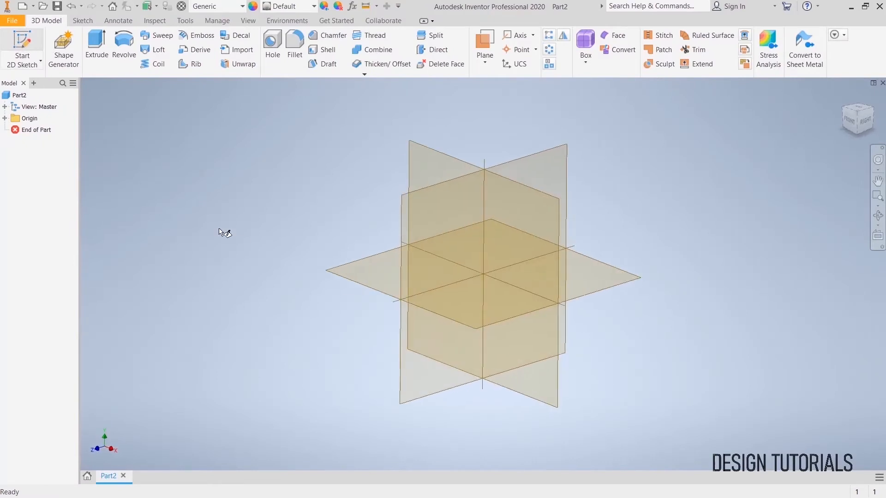
click(326, 269)
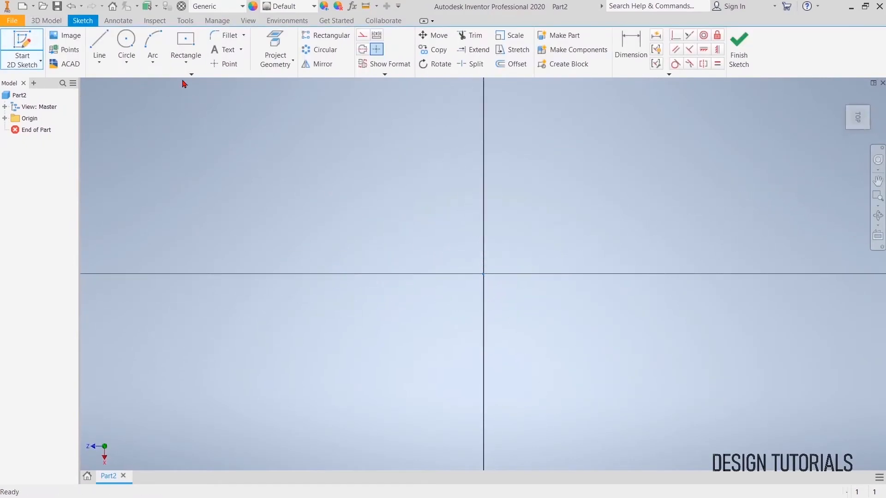
Sketch a two-point center rectangle about 22 mm wide and 25 mm high, centred on the origin.
click(189, 65)
click(203, 131)
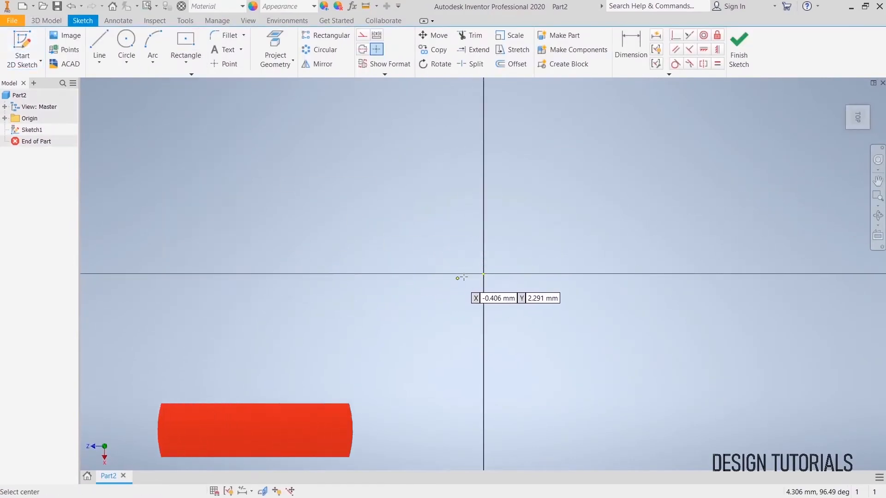
click(482, 274)
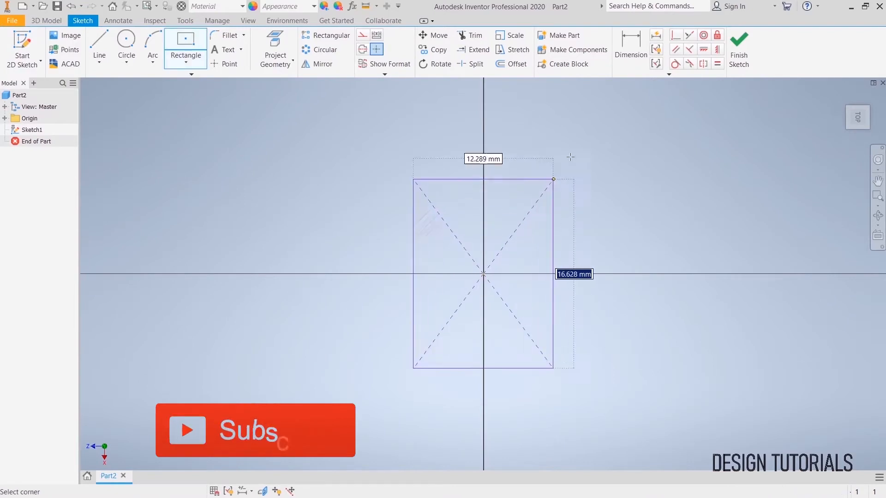
click(608, 132)
right_click(660, 166)
click(703, 168)
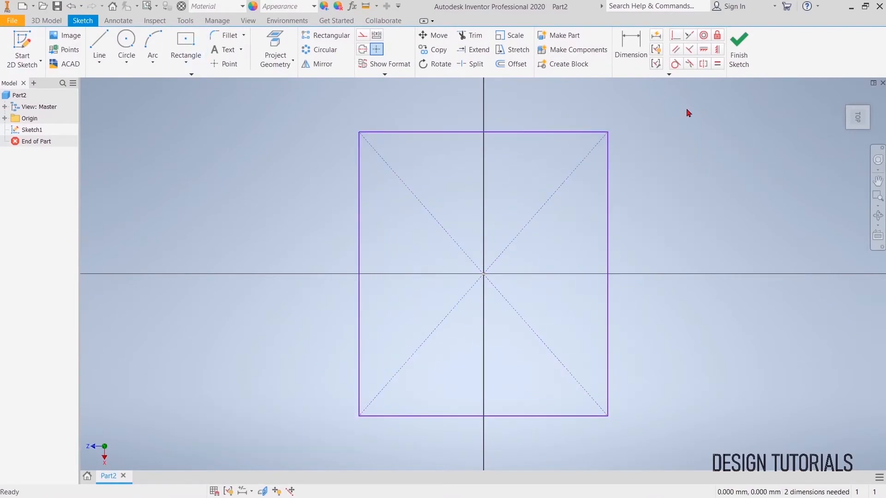
Dimension the rectangle's vertical side and its upper horizontal side.
click(636, 63)
click(608, 208)
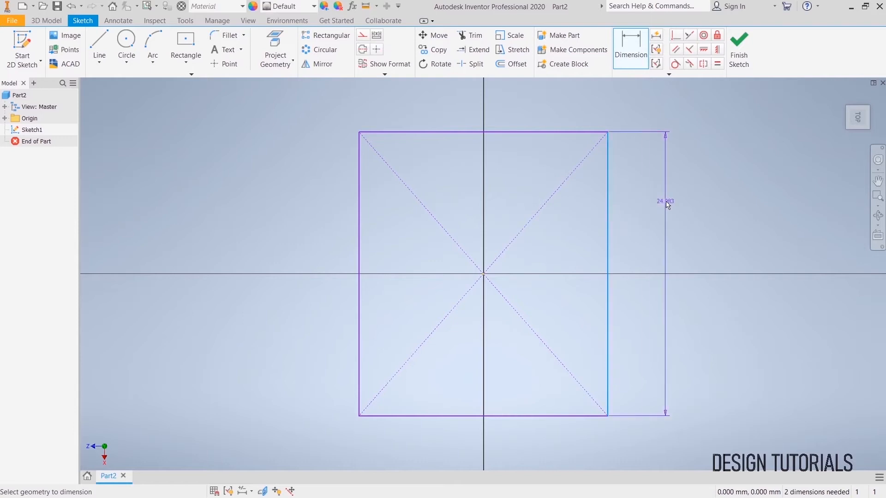
click(672, 201)
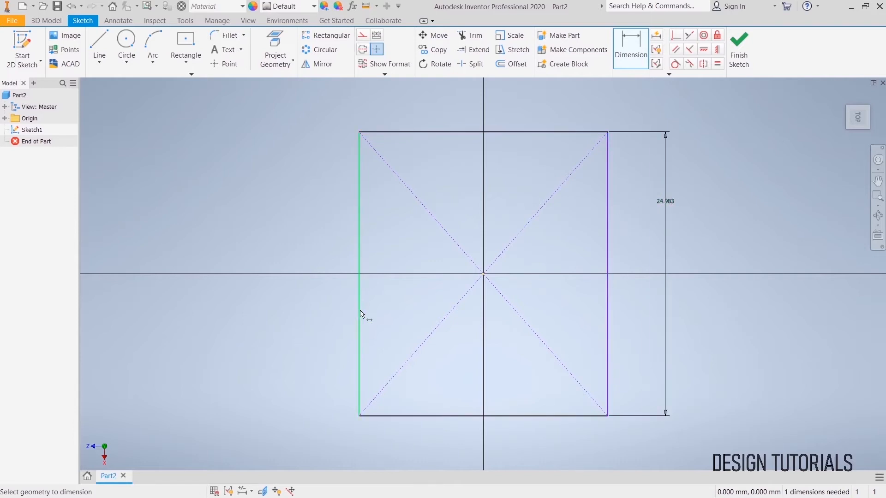
click(415, 133)
click(420, 105)
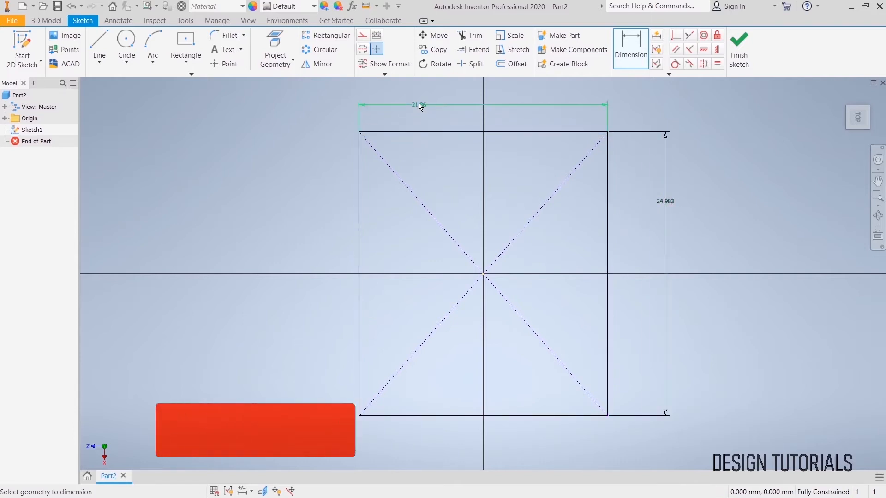
Check the base plate size in the reference drawing PDF, return to Inventor and set the rectangle's vertical dimension to 70 mm.
key(alt+Tab)
key(alt+Tab)
key(alt+Tab)
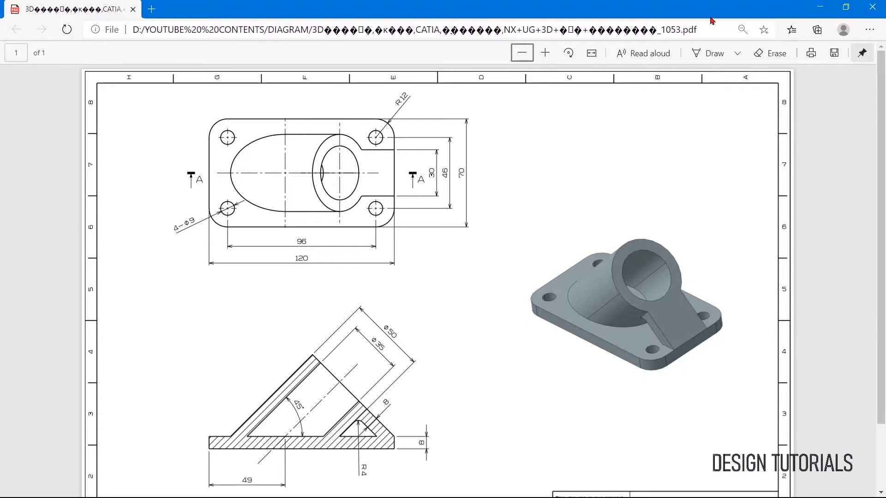
key(alt+Tab)
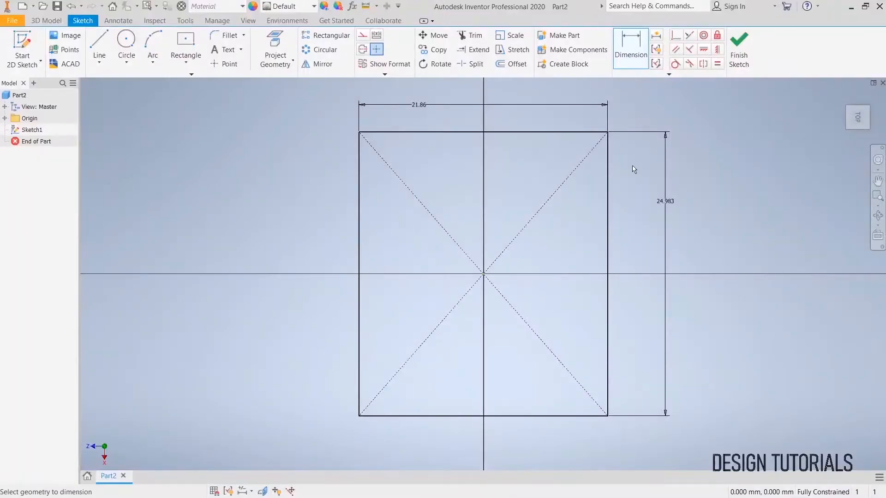
click(666, 205)
drag(664, 244, 601, 242)
text(70)
key(Return)
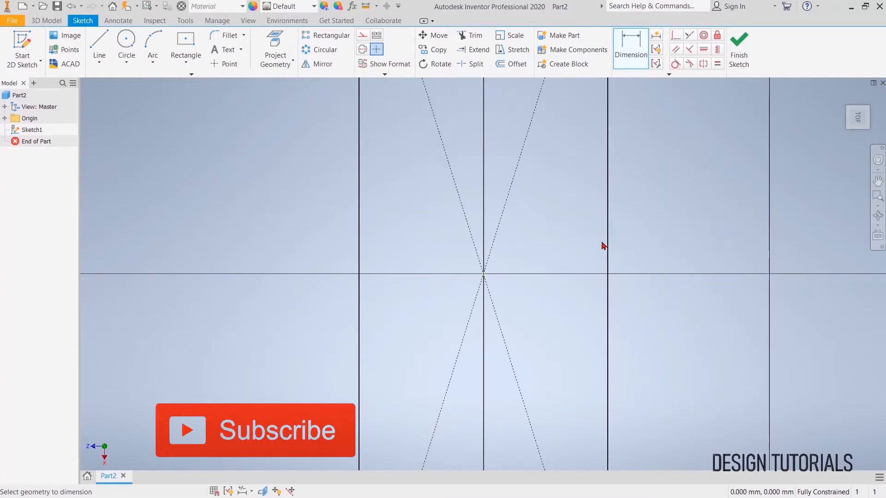
Set the rectangle's horizontal dimension to 120 mm.
scroll(592, 239, down, 5)
click(556, 162)
click(555, 160)
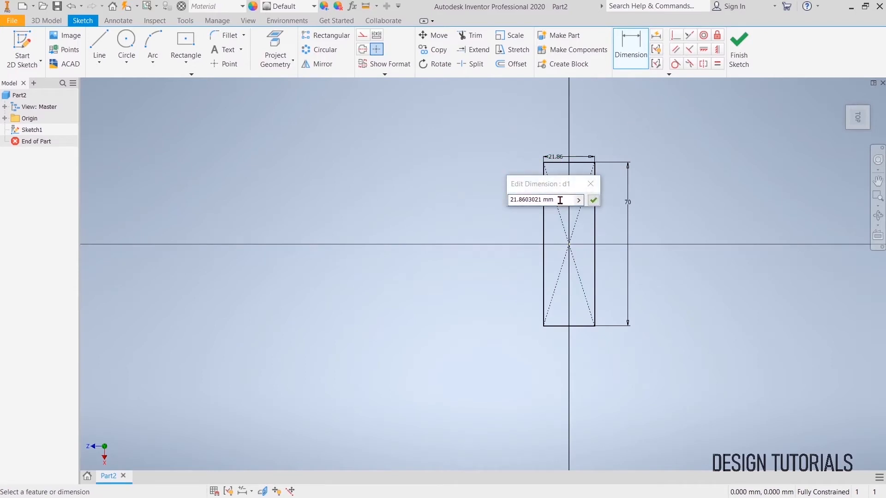
text(120)
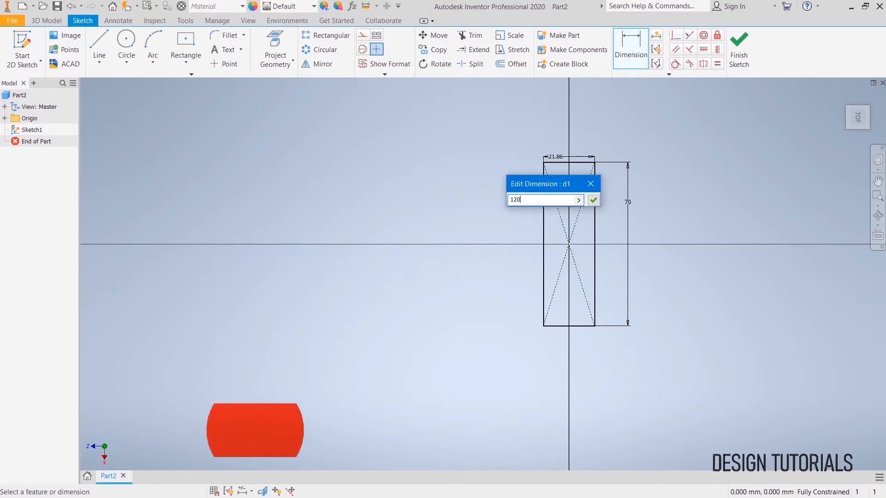
key(Return)
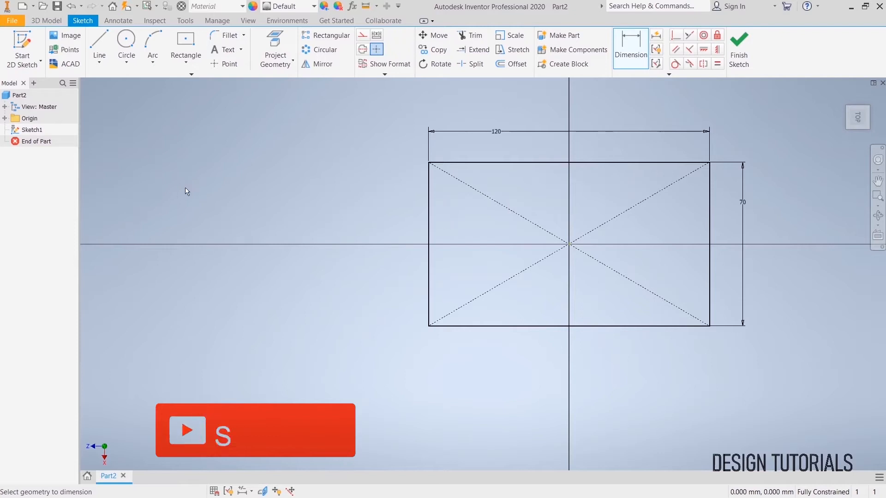
Consult the reference drawing PDF again, return to Inventor and round all four rectangle corners with 12 mm fillets.
key(alt+Tab)
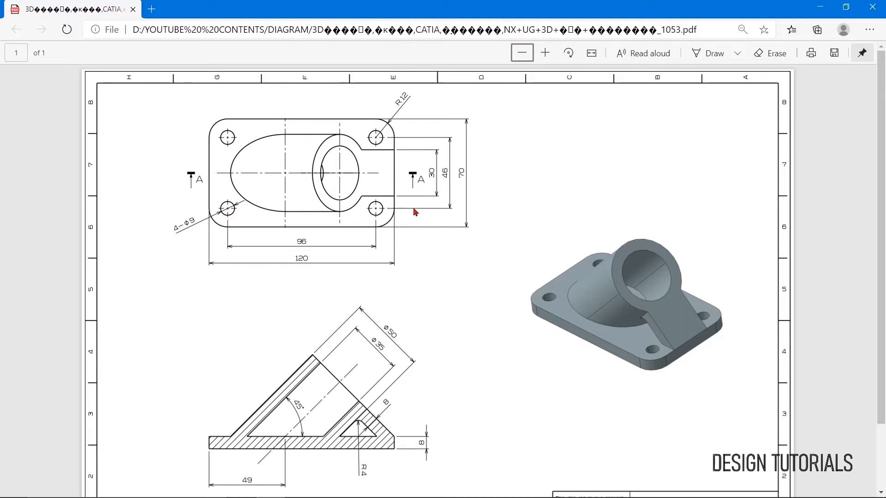
key(alt+Tab)
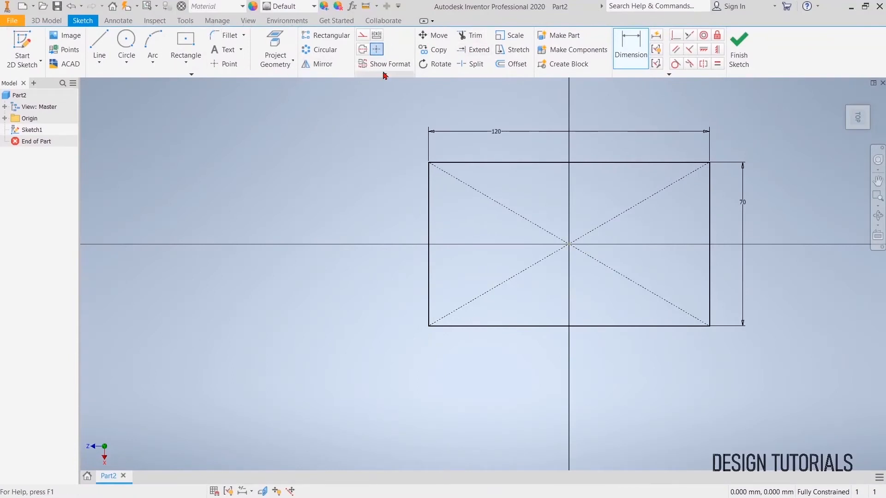
click(222, 36)
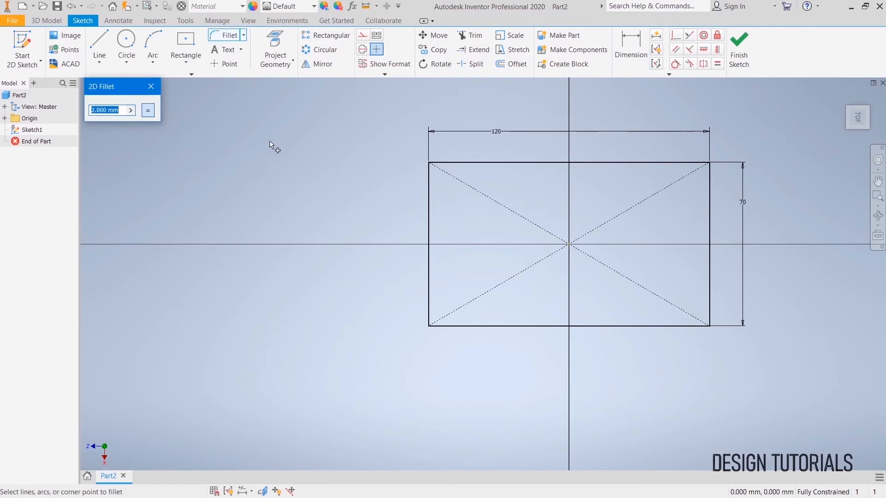
text(12)
click(430, 184)
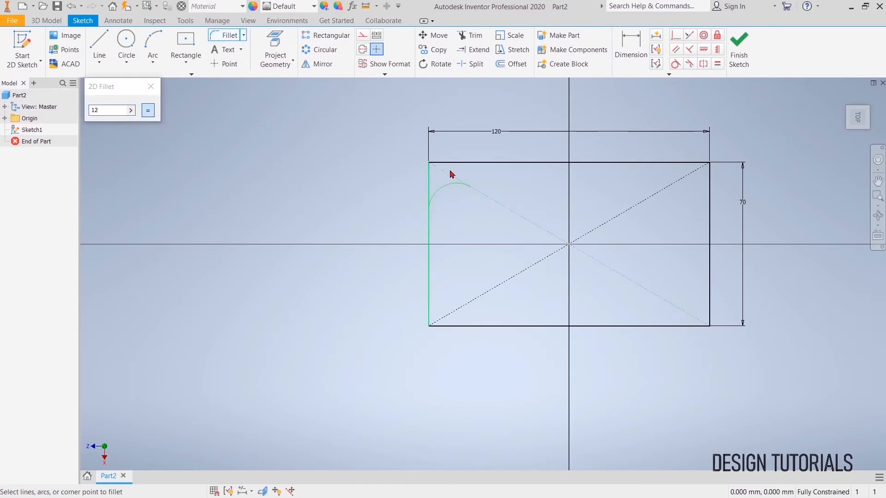
click(453, 167)
click(690, 168)
click(712, 185)
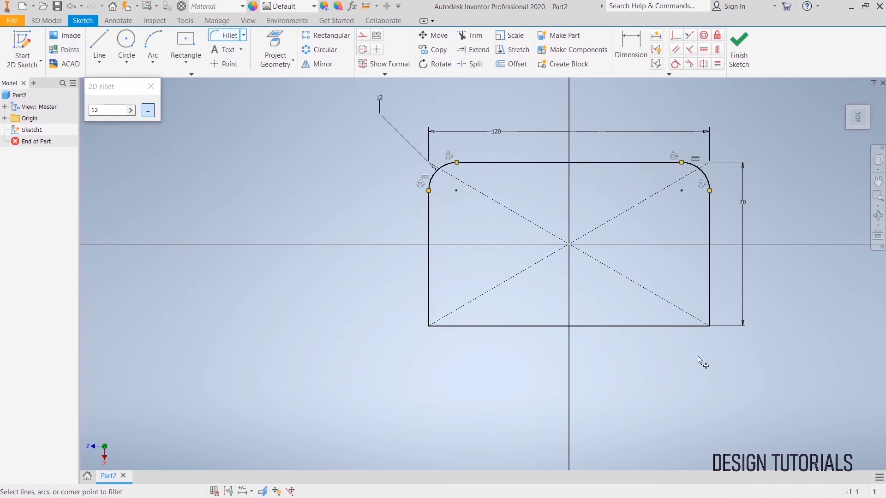
click(684, 327)
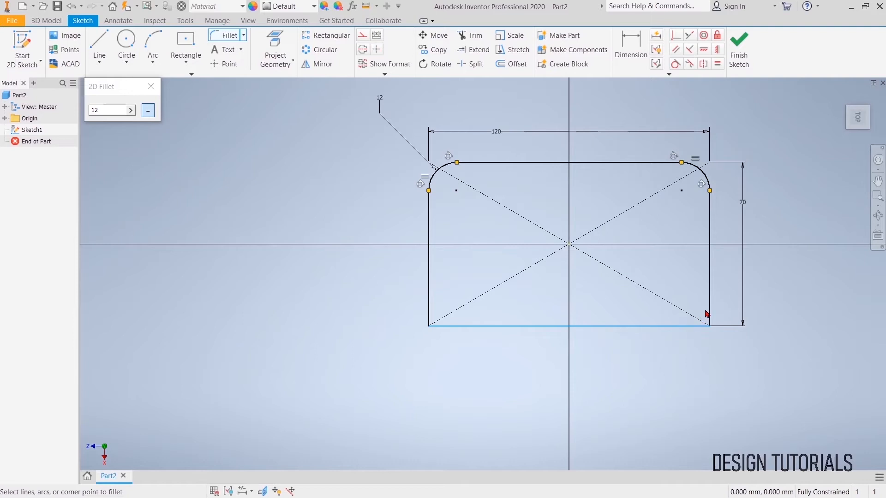
click(709, 310)
click(453, 327)
click(431, 313)
right_click(261, 181)
click(296, 181)
Draw a 9 mm diameter circle at the centre point of the upper-left corner fillet.
click(126, 42)
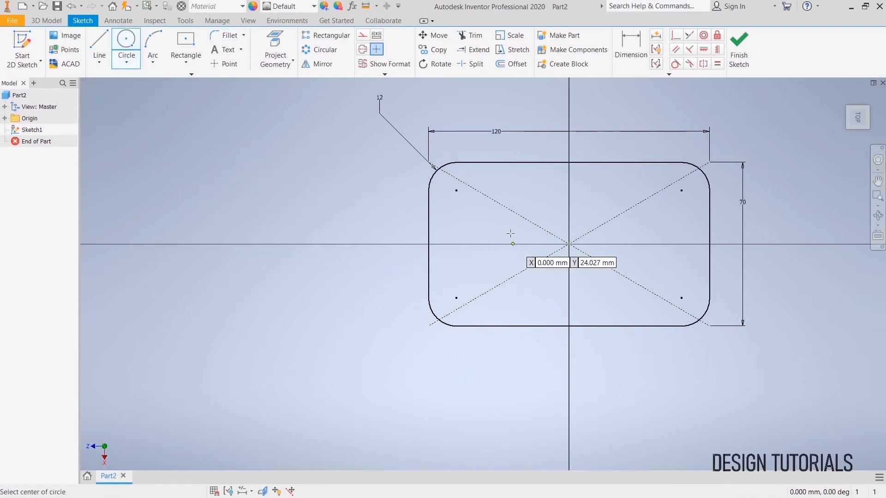
click(456, 190)
right_click(483, 180)
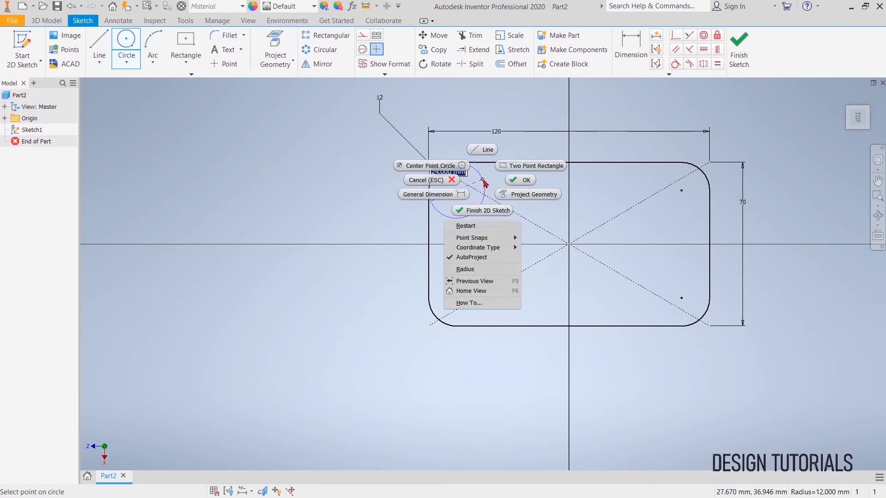
click(483, 180)
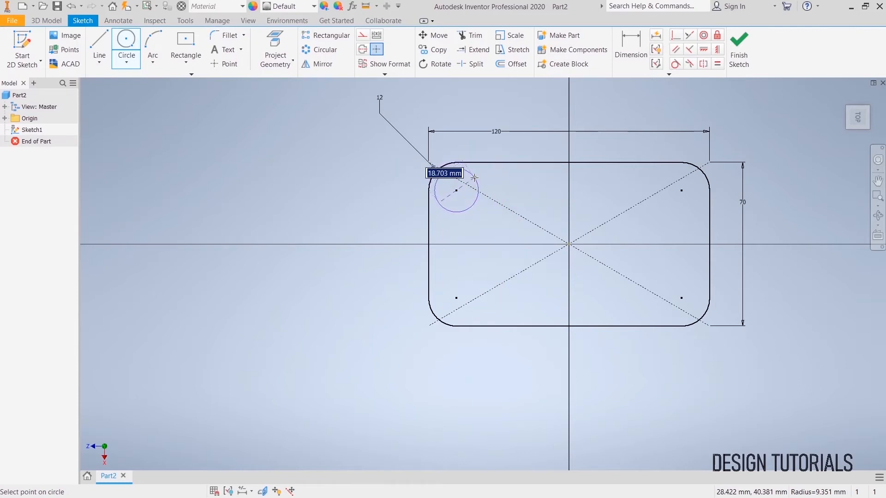
text(9)
key(Return)
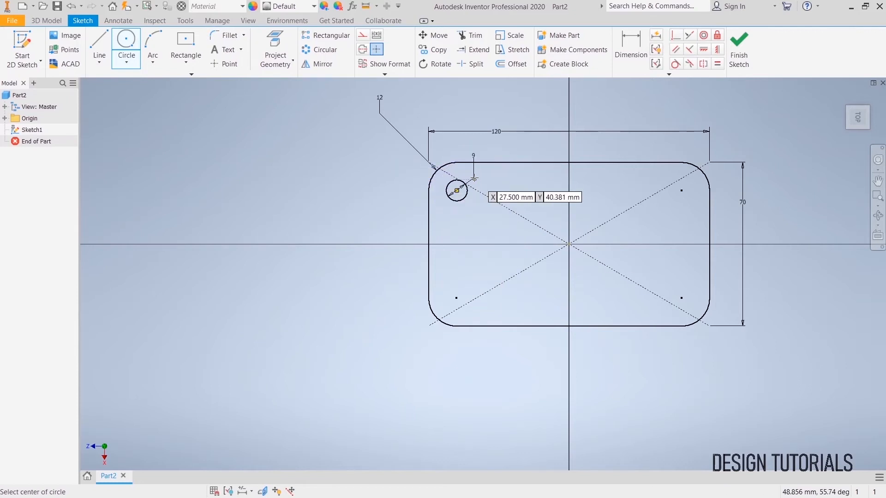
Draw 9 mm diameter circles at the centre points of the other three corner fillets.
click(682, 190)
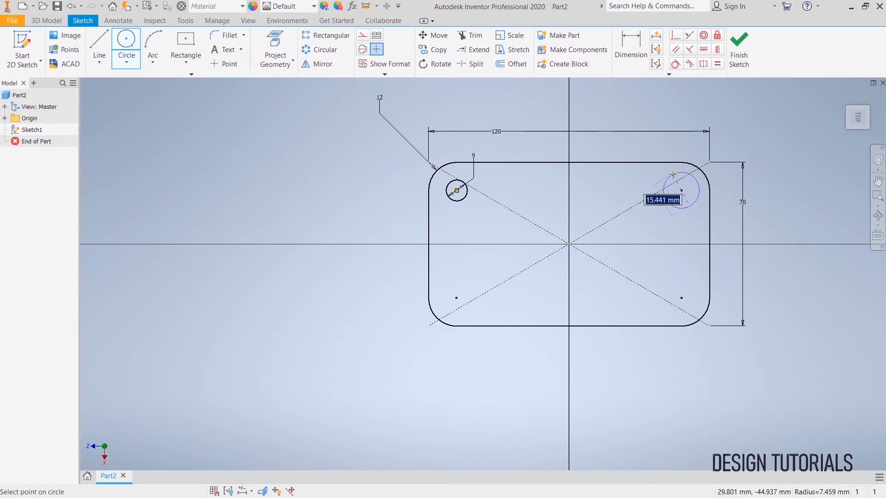
text(9)
key(Return)
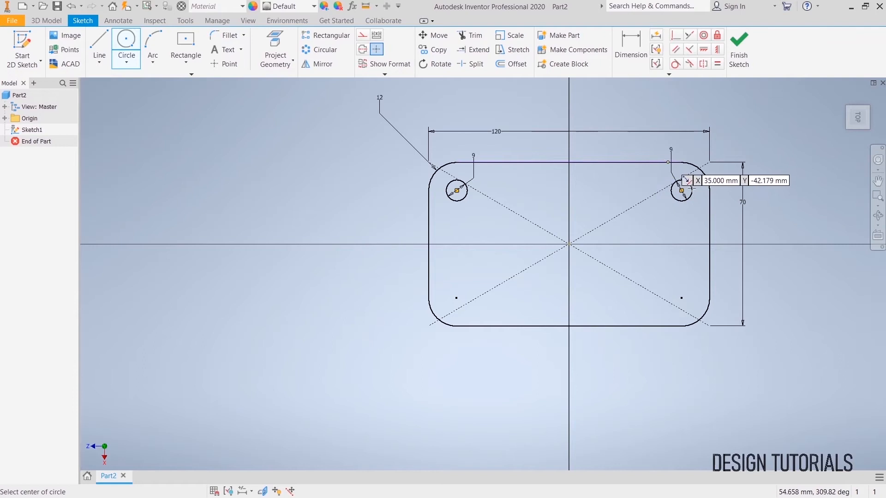
click(682, 298)
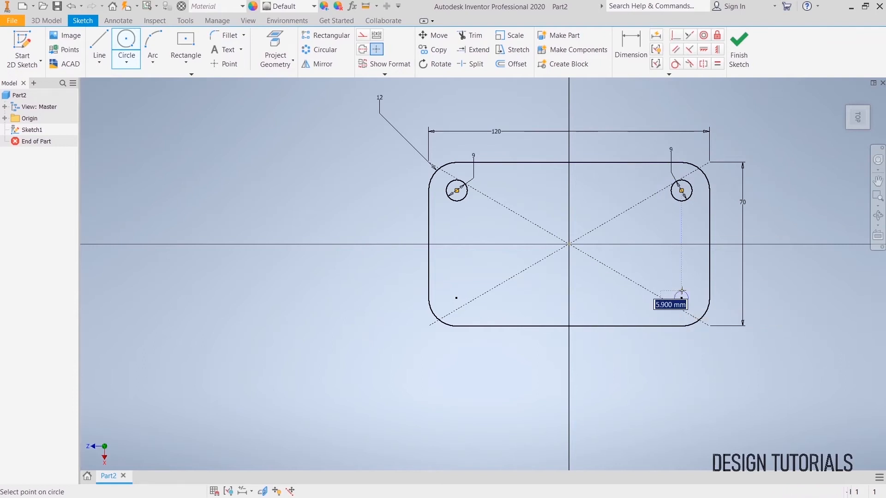
text(9)
key(Return)
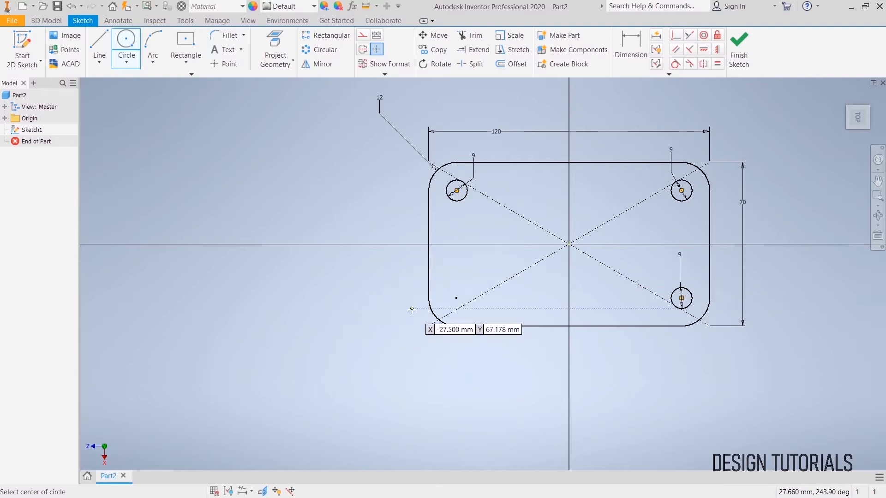
click(456, 298)
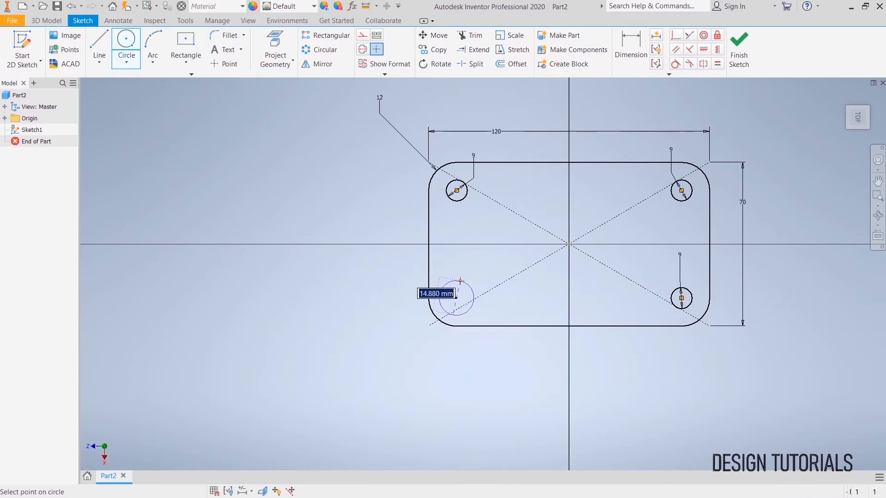
text(9)
key(Return)
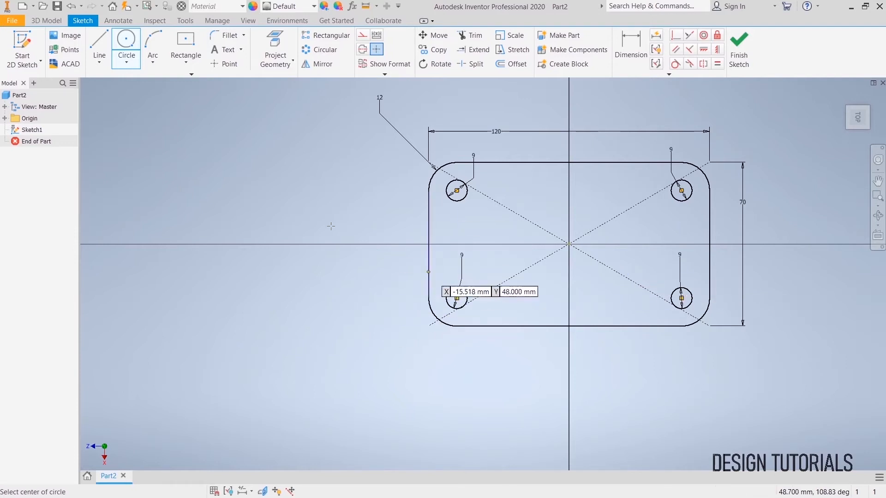
right_click(123, 151)
click(164, 153)
Add a driven vertical dimension between the centres of the two left holes.
click(631, 47)
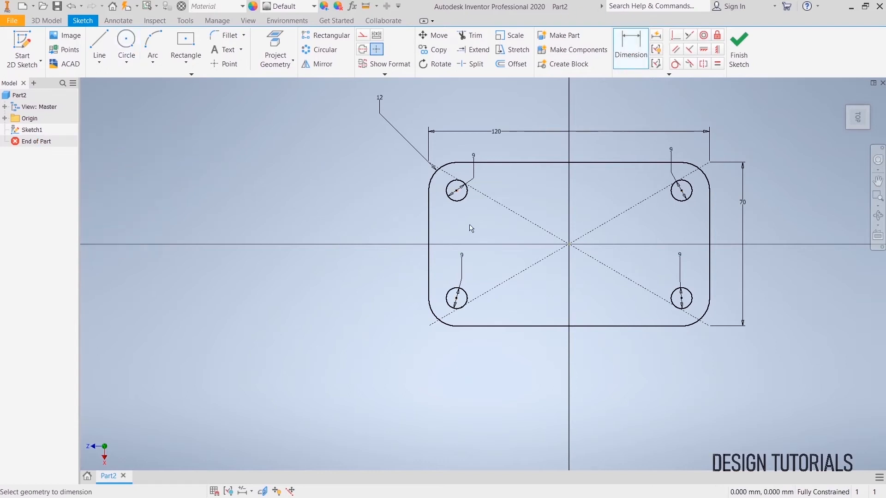
click(457, 298)
click(377, 243)
click(235, 99)
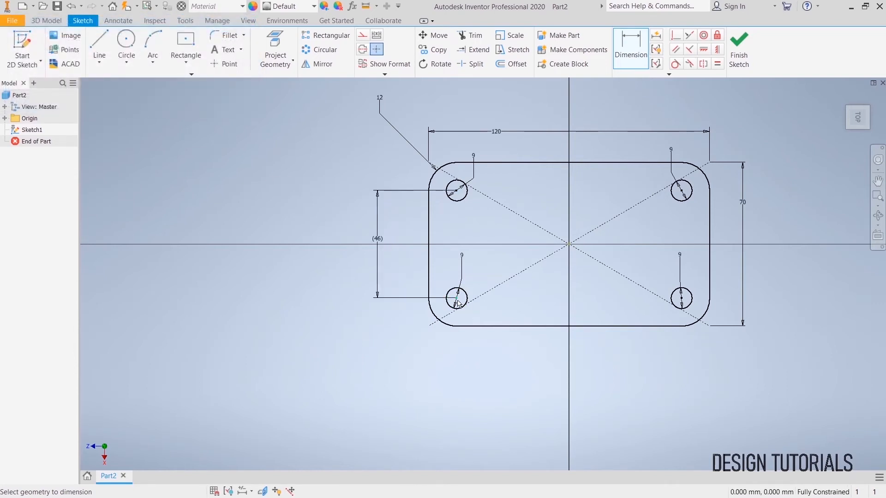
Add a driven horizontal dimension between the centres of the two lower holes and finish the sketch.
click(682, 299)
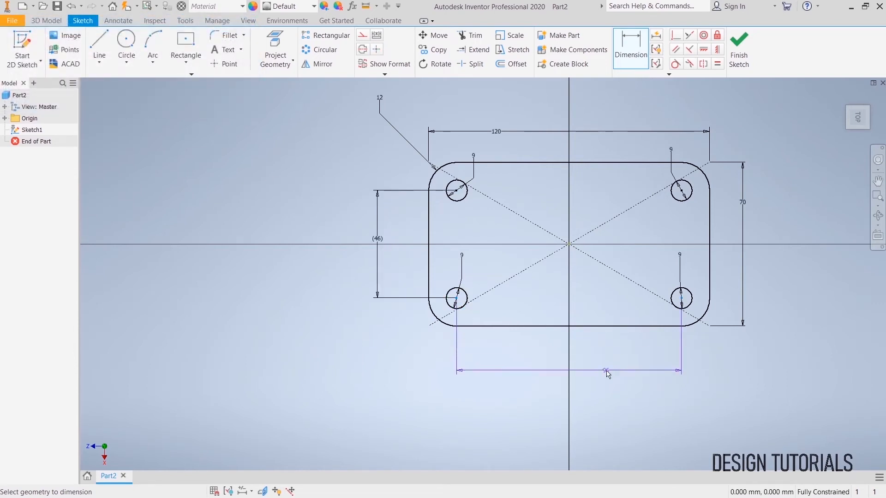
click(598, 379)
click(234, 101)
right_click(234, 171)
click(231, 131)
click(739, 54)
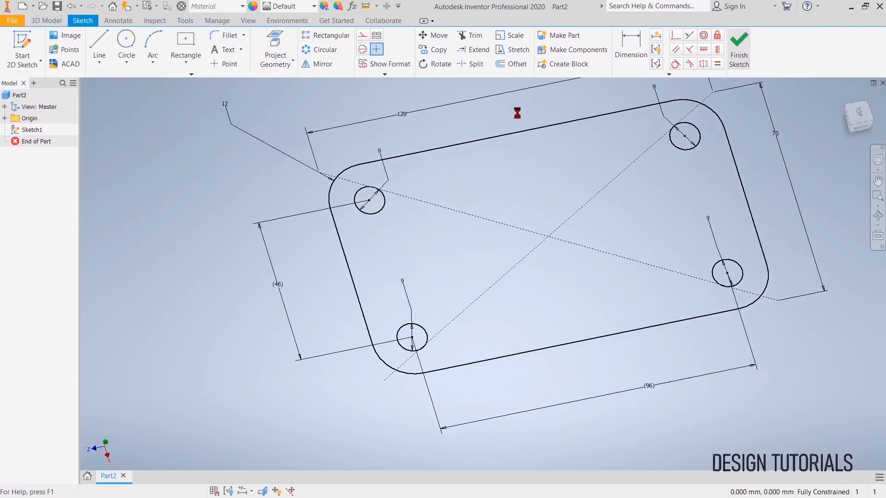
Check the plate thickness in the reference drawing and extrude the base plate profile upward by 8 mm, excluding the four holes.
scroll(516, 268, up, 5)
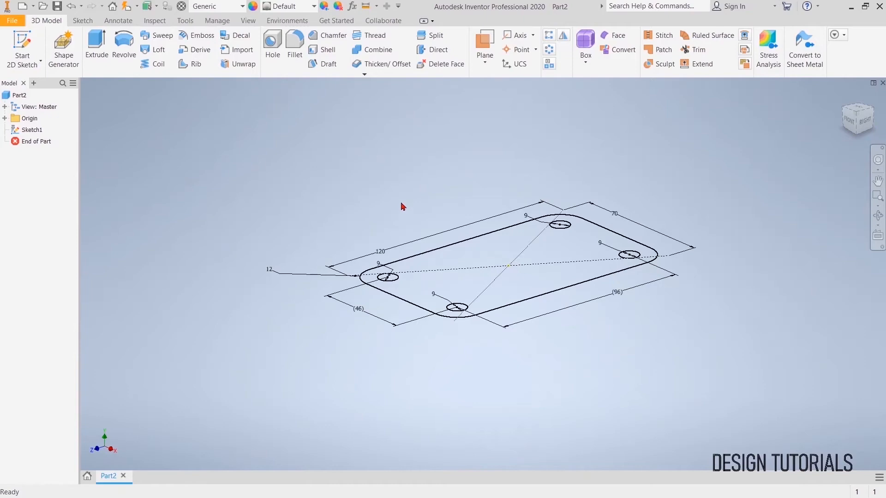
key(alt+Tab)
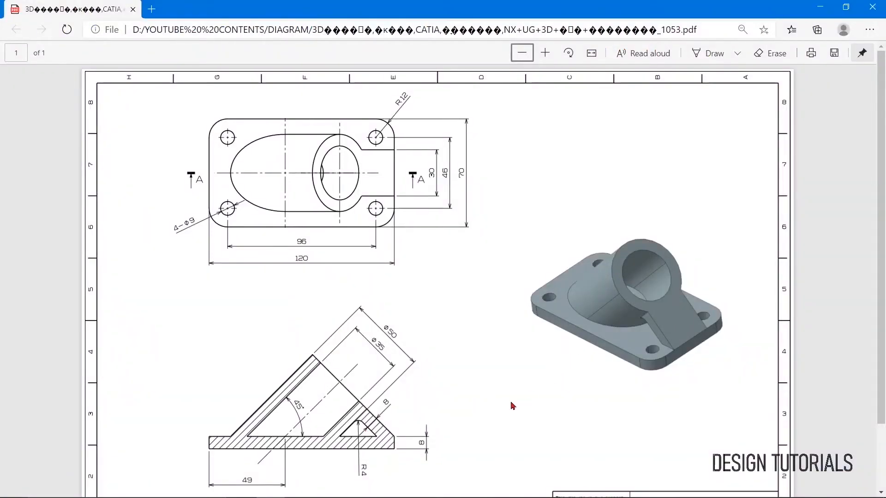
key(alt+Tab)
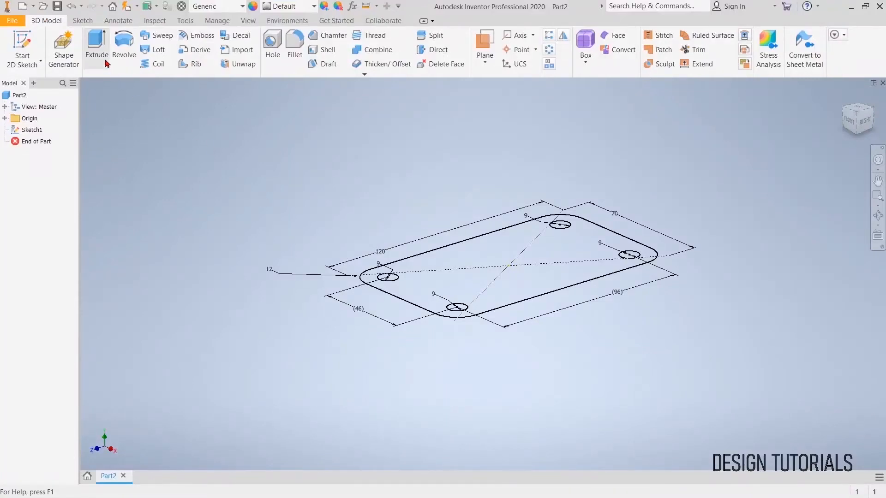
click(97, 46)
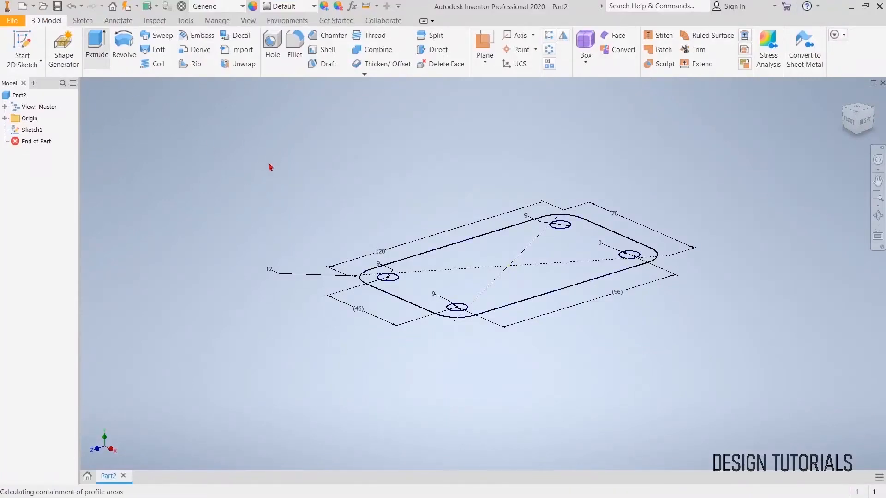
click(464, 269)
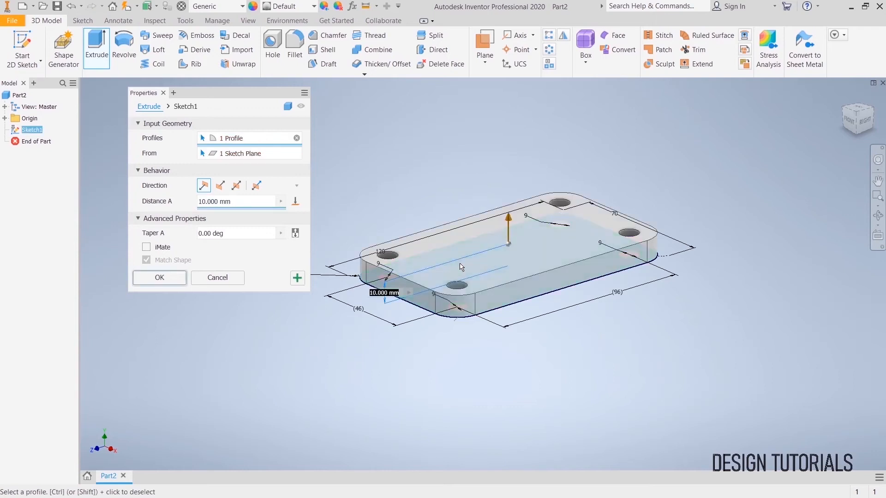
click(233, 201)
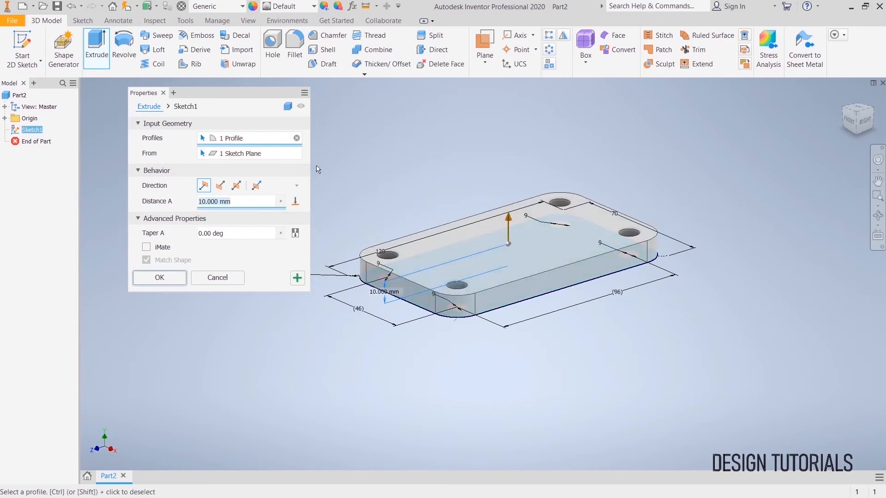
text(8)
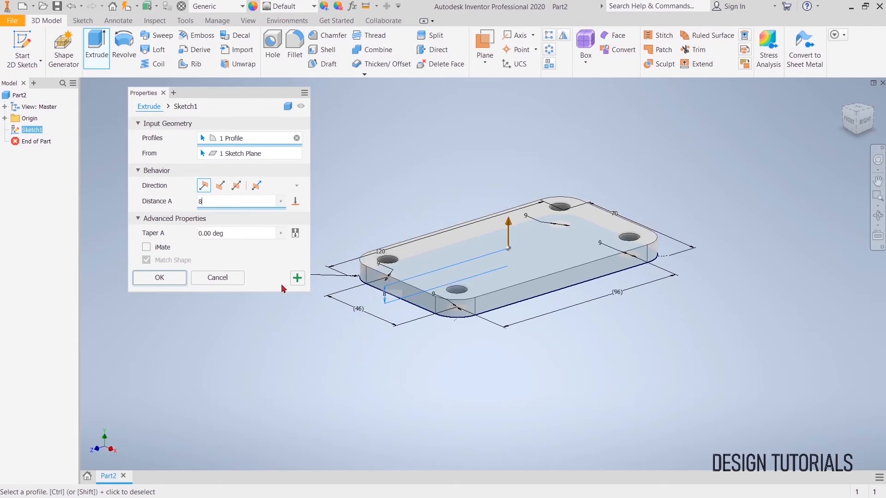
click(157, 278)
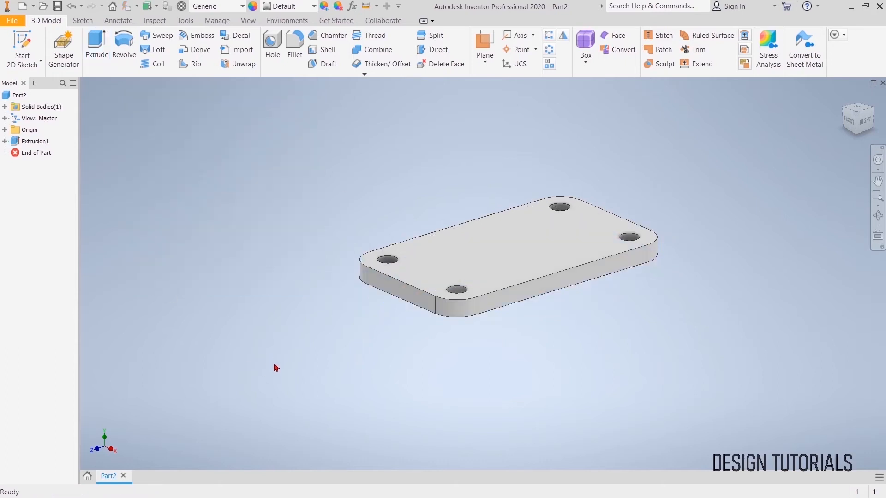
Start a sketch on the YZ plane and draw a 49 mm horizontal construction line from the plate's upper-left corner along its top edge.
click(4, 130)
click(41, 142)
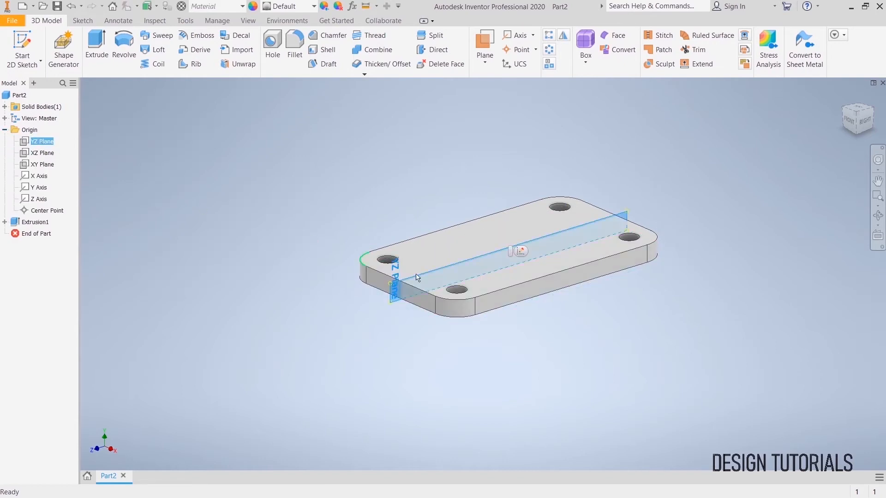
click(521, 251)
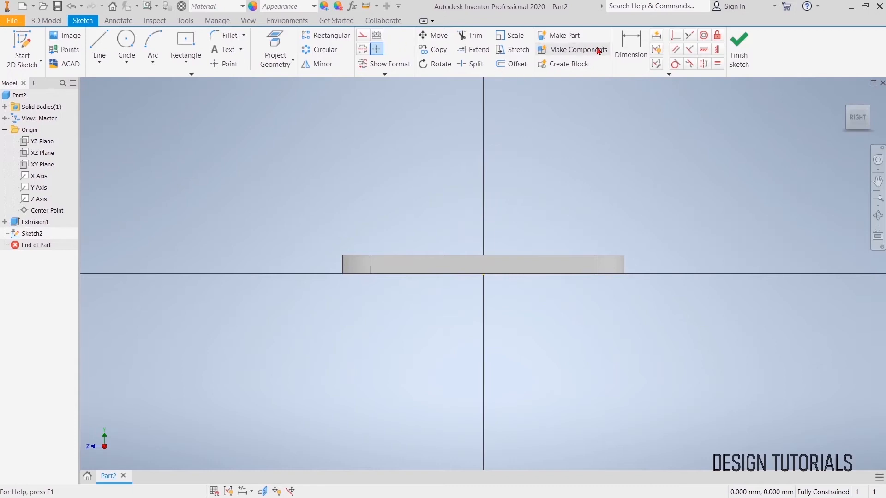
click(99, 46)
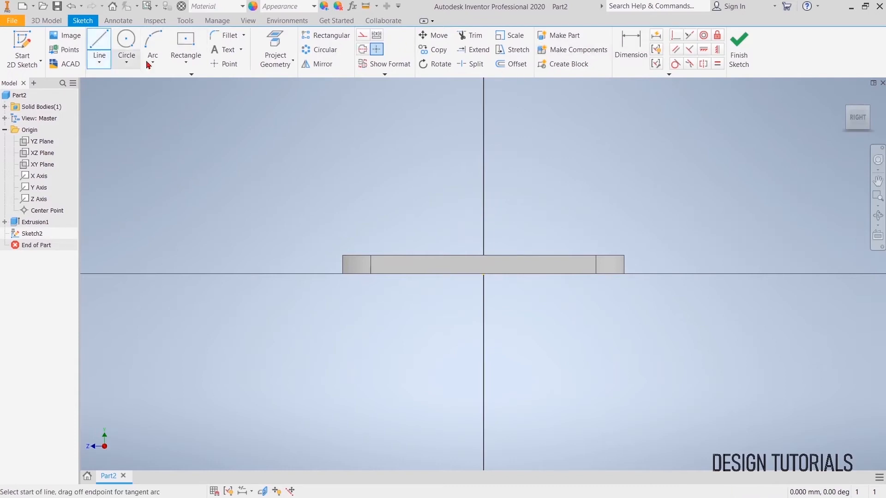
click(360, 39)
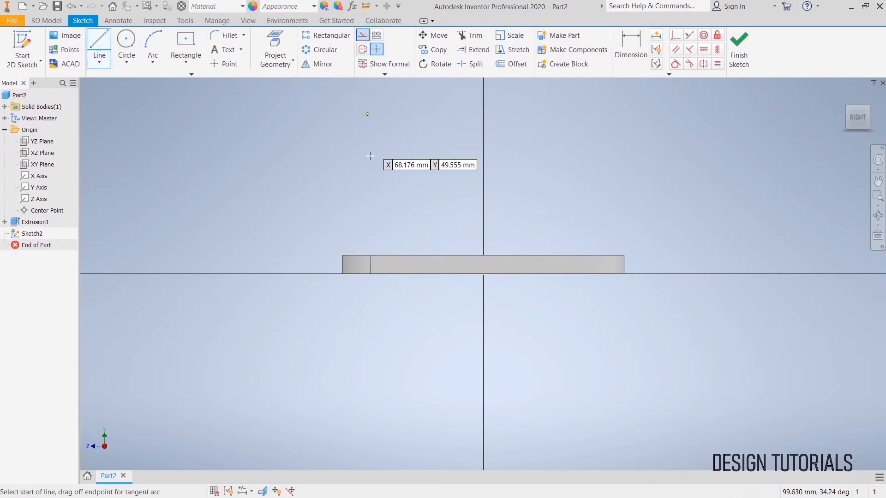
click(343, 255)
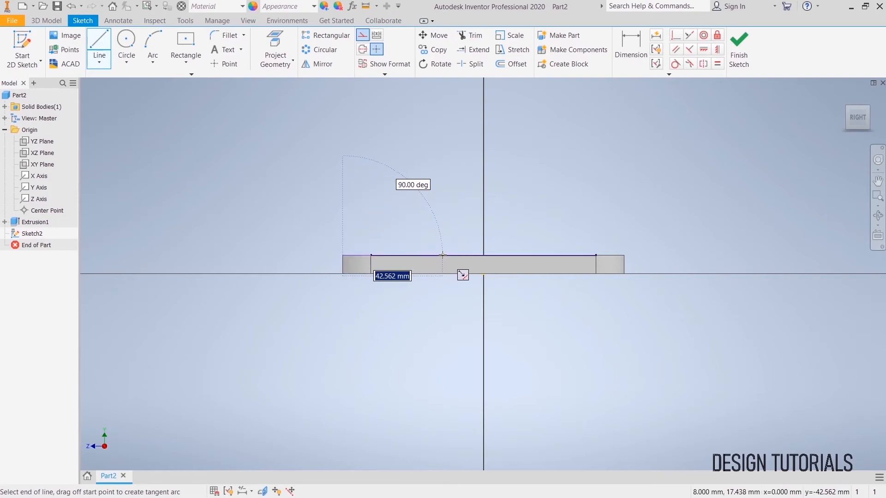
text(49)
key(Return)
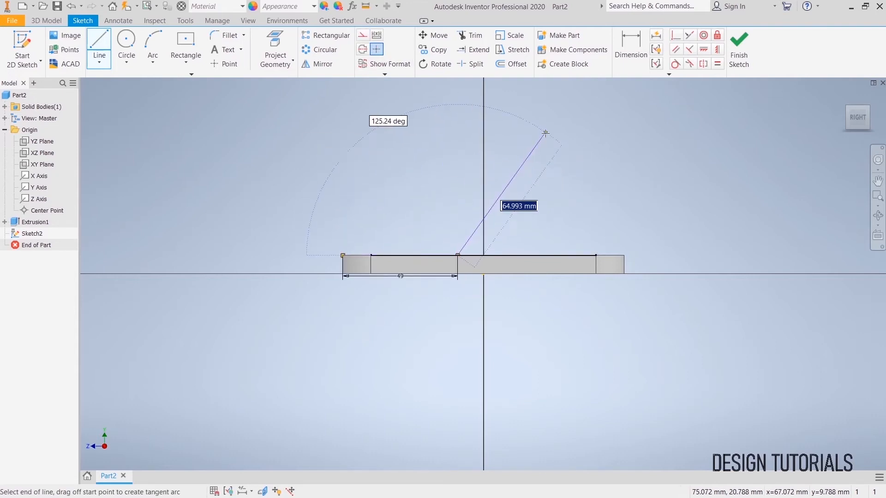
Draw a line rising to the right from the construction line's end and dimension it at 45° to the plate's top edge.
click(568, 144)
right_click(587, 135)
click(620, 138)
click(630, 56)
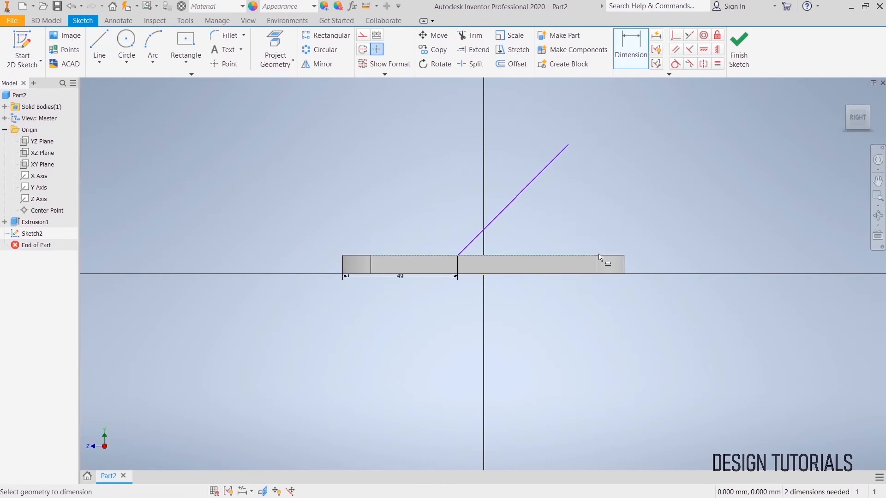
click(591, 260)
click(528, 184)
click(569, 217)
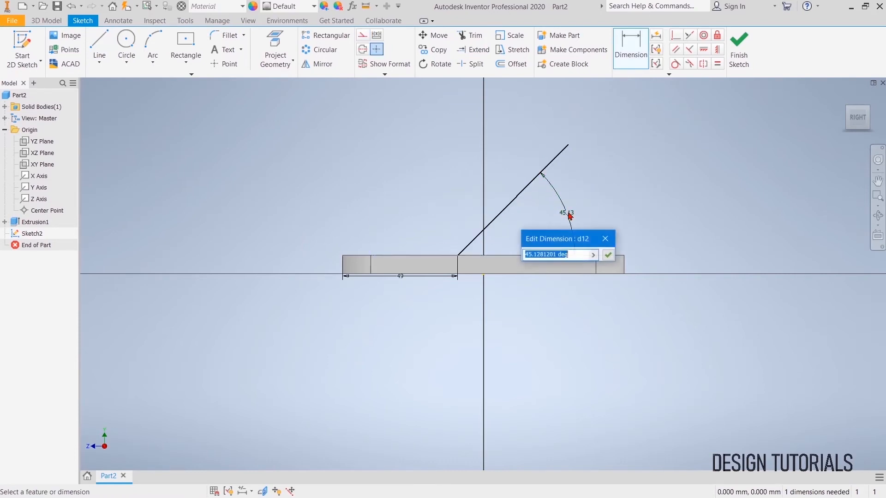
text(45)
key(Return)
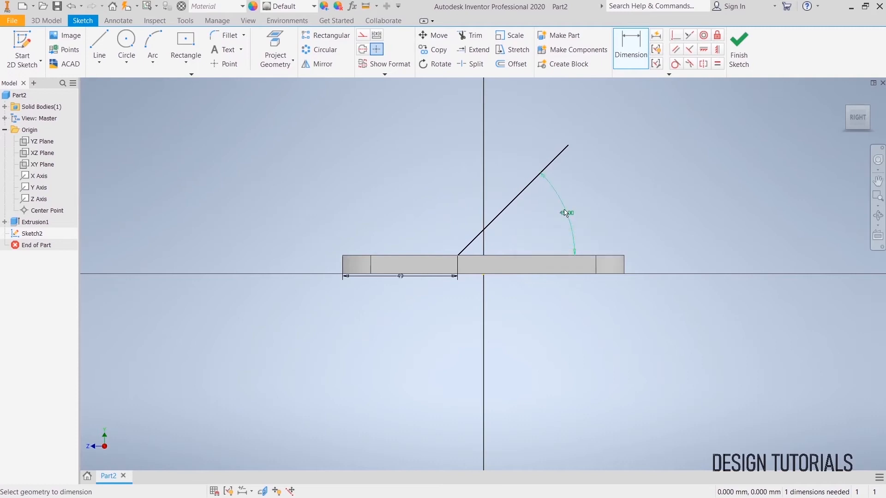
Draw a construction line from the plate's upper-right corner up past the 45° line, perpendicular to it.
click(363, 36)
click(99, 48)
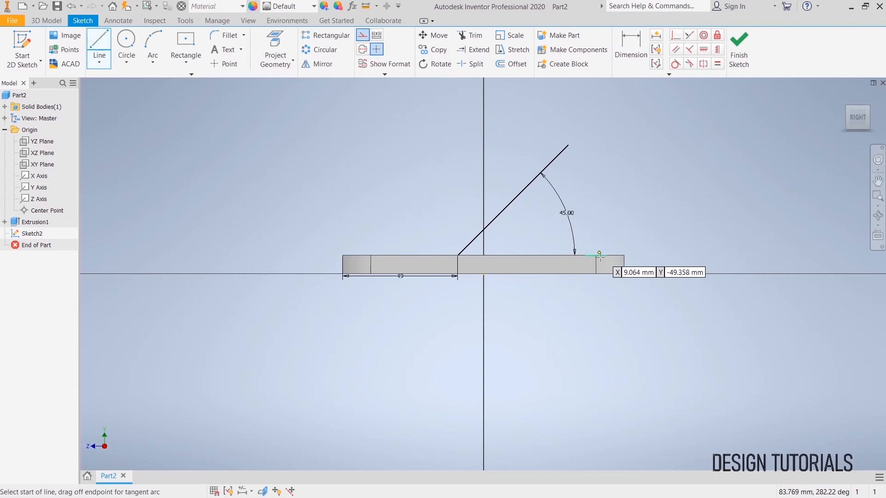
click(595, 255)
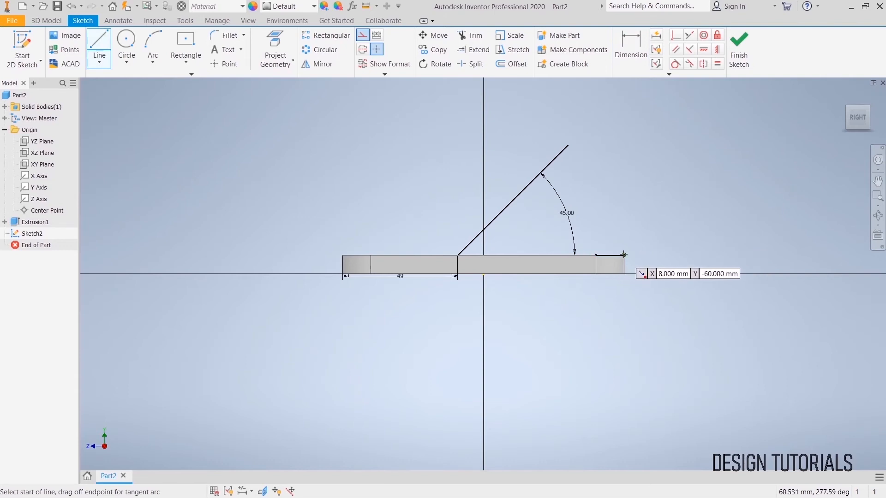
click(623, 254)
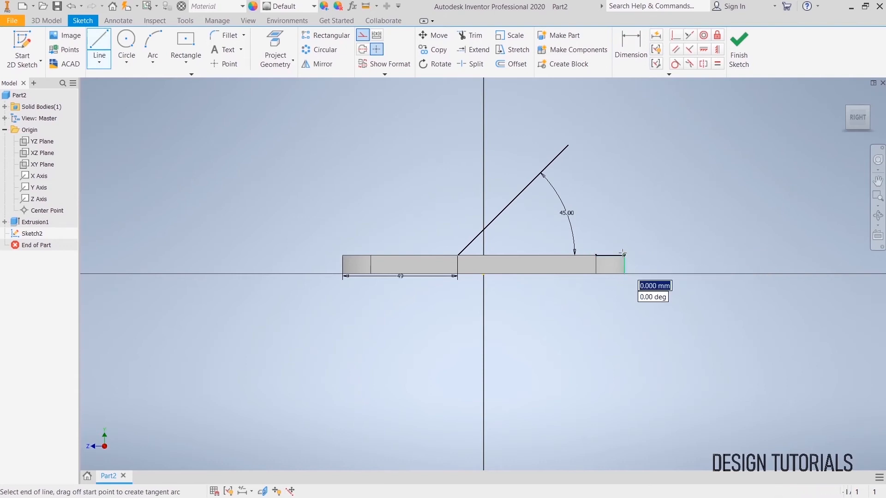
right_click(509, 139)
click(575, 130)
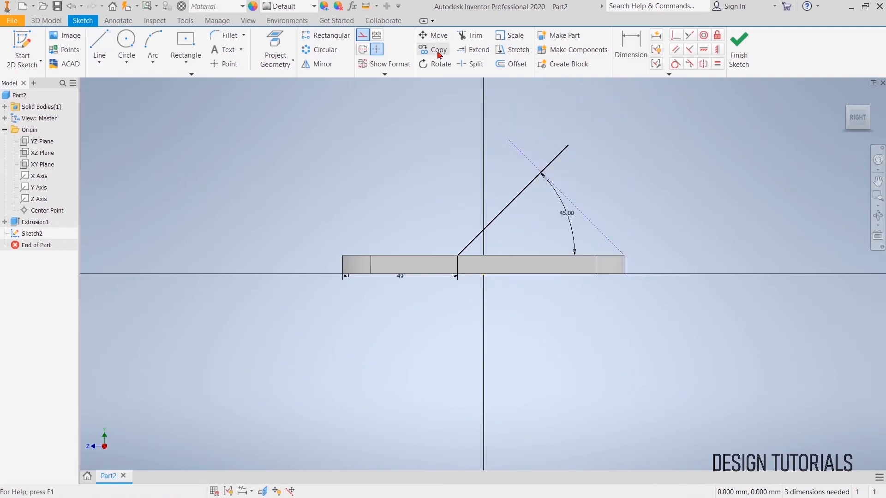
Trim the part of the 45° line beyond the perpendicular construction line and finish the sketch.
click(471, 36)
click(559, 153)
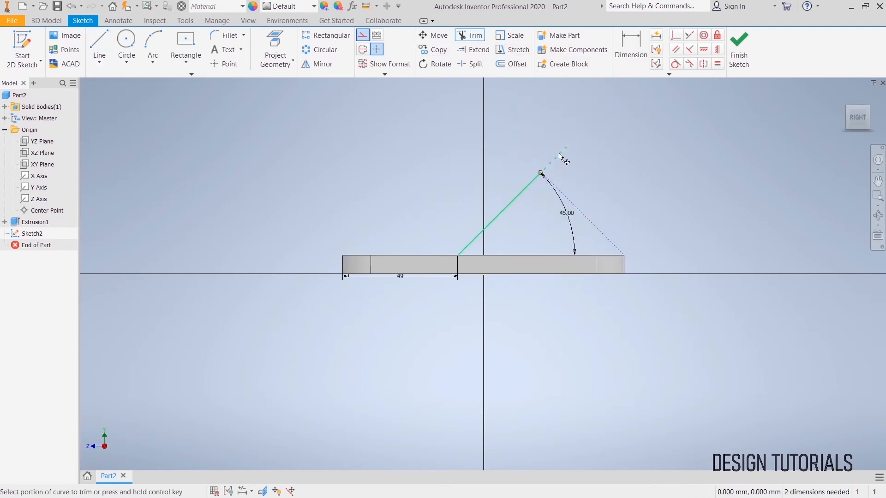
right_click(562, 138)
click(602, 134)
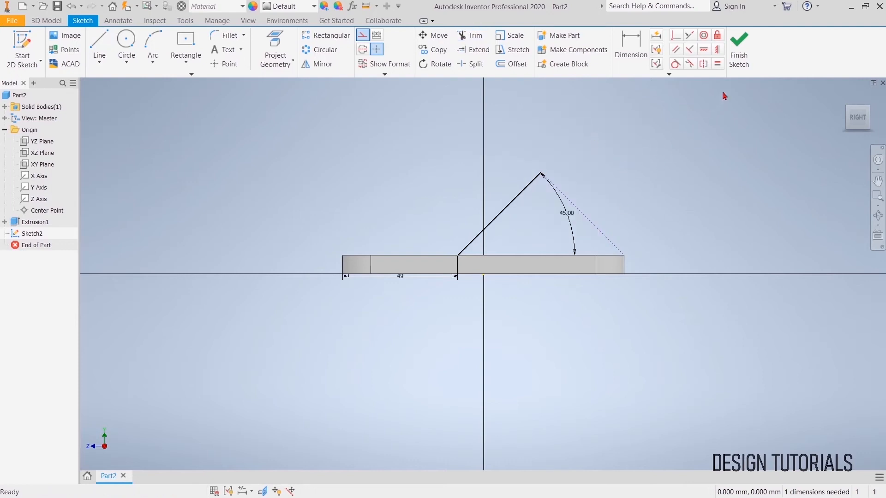
click(739, 48)
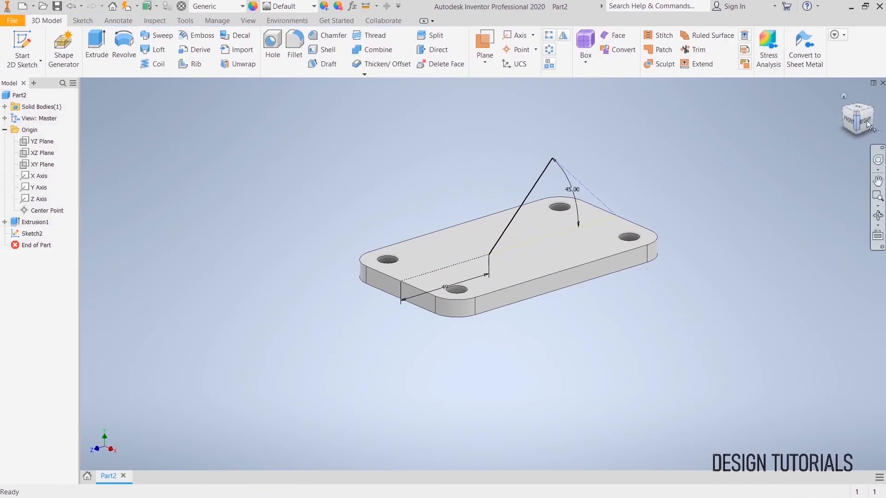
Create a work plane perpendicular to the 45° line through its upper endpoint.
mouse_move(859, 127)
mouse_down()
mouse_move(840, 137)
mouse_move(828, 118)
mouse_move(826, 125)
mouse_up()
click(485, 40)
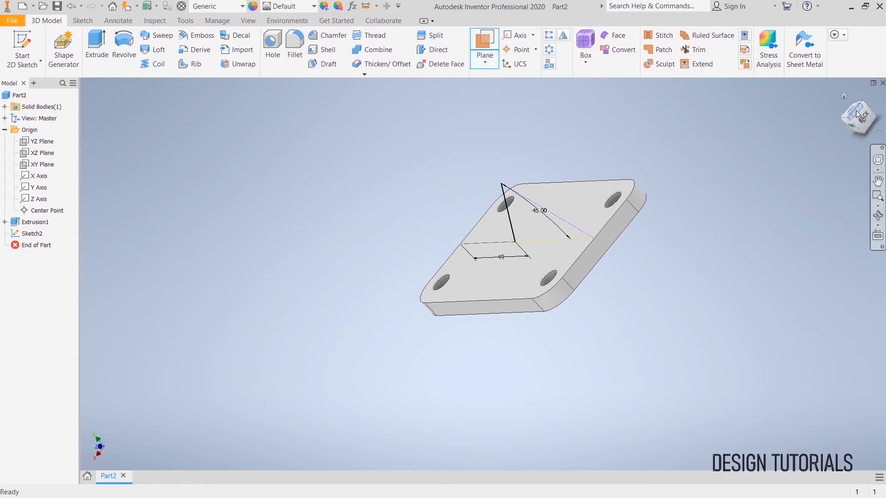
drag(857, 117, 708, 133)
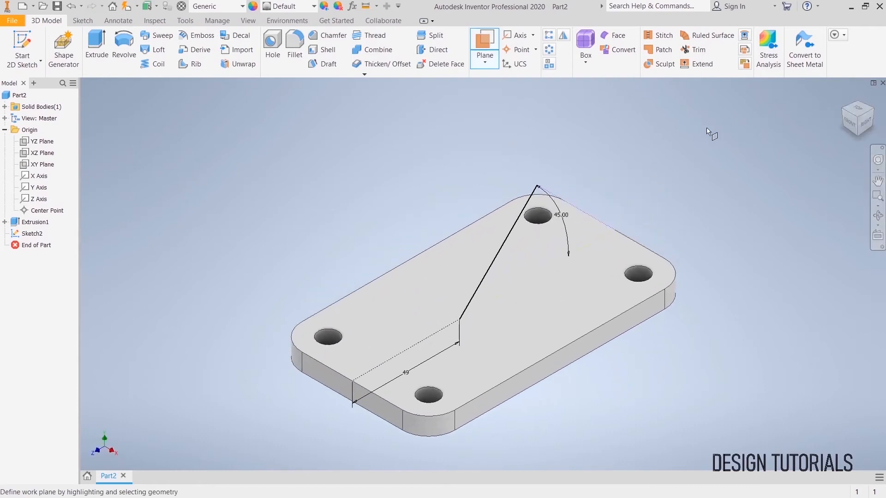
click(873, 112)
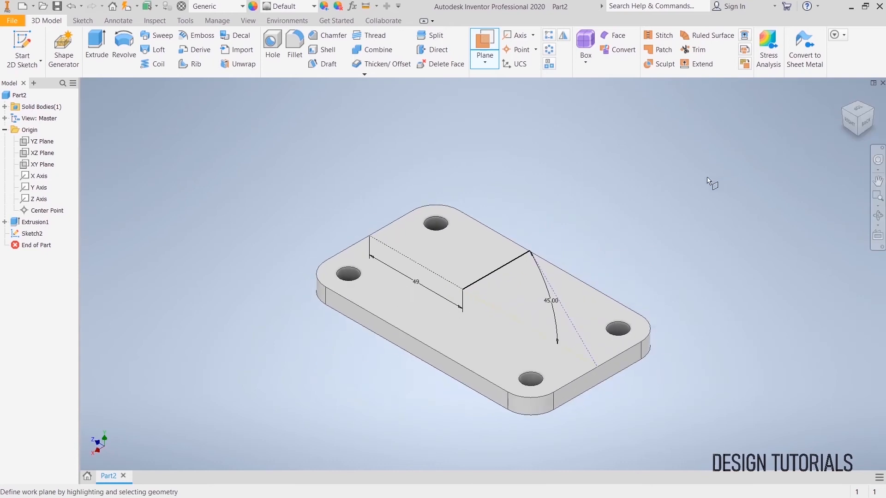
click(532, 253)
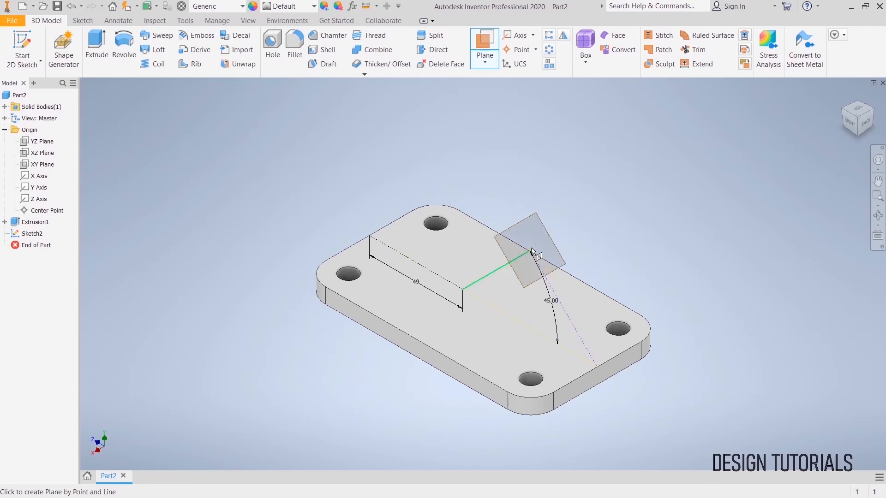
click(533, 252)
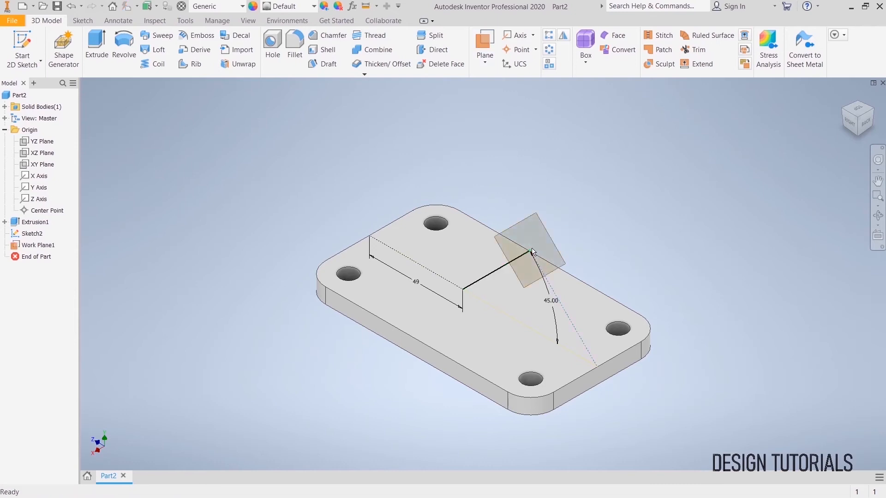
Start a sketch on the inclined work plane and project the 45° line's endpoint into it.
click(553, 232)
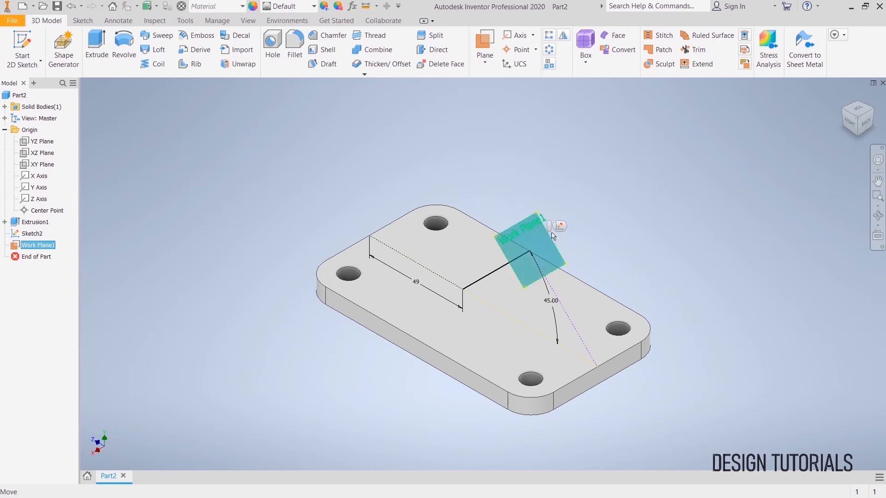
click(561, 226)
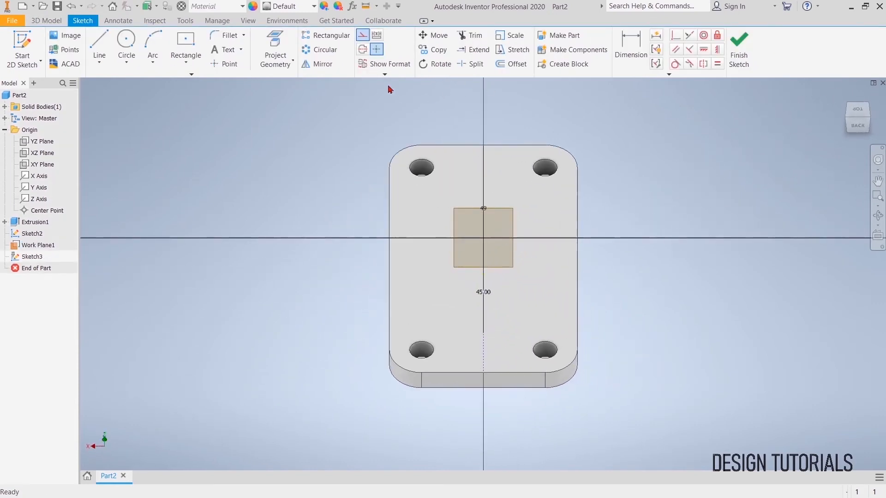
click(362, 36)
click(275, 50)
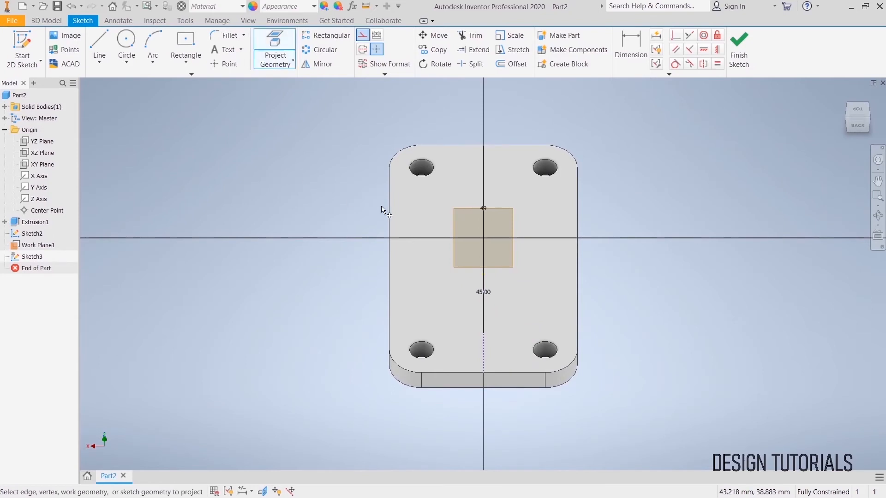
click(482, 238)
right_click(358, 122)
click(383, 121)
Draw a 50 mm diameter circle as regular, non-construction geometry centred on the projected point.
click(362, 36)
click(126, 39)
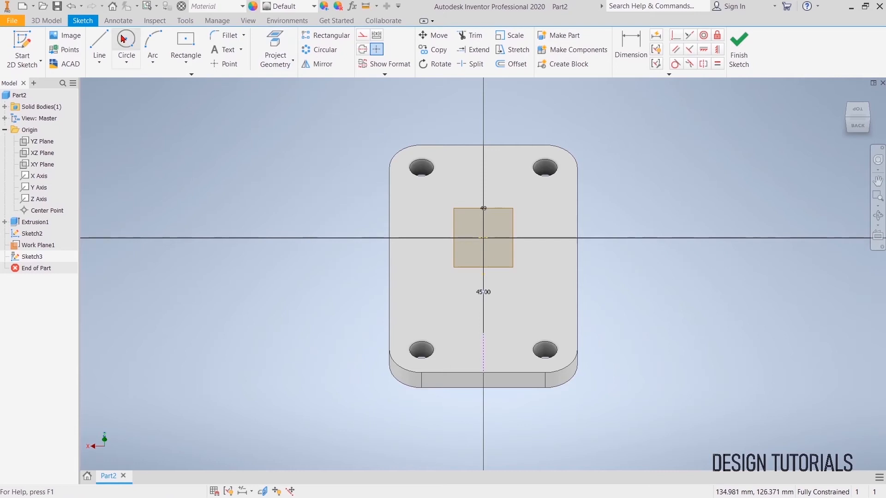
click(483, 238)
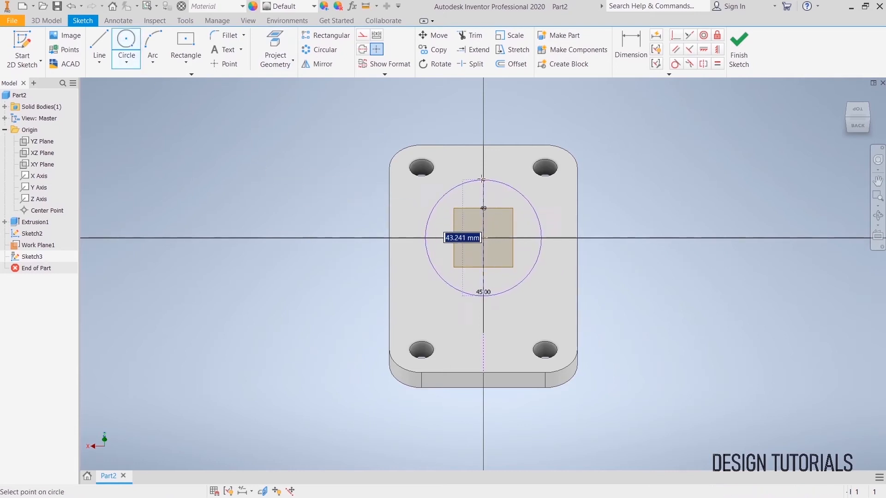
text(50)
key(Return)
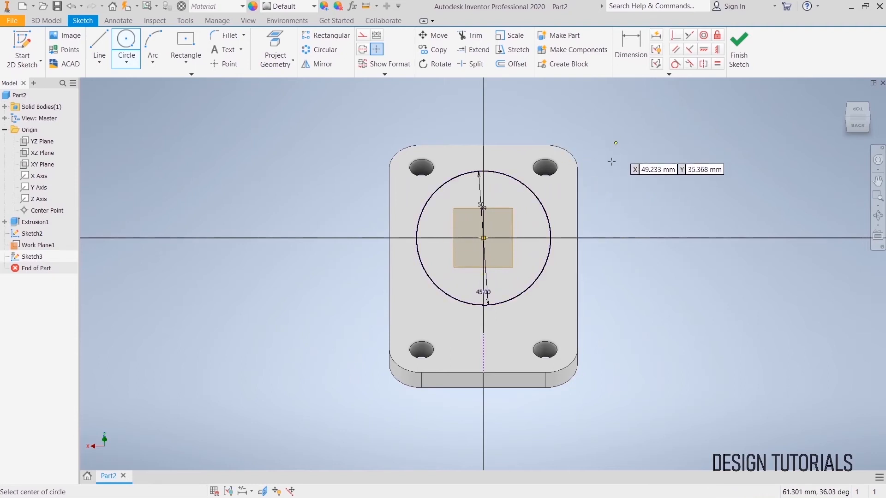
Draw a 35 mm diameter circle concentric with the 50 mm circle and finish the sketch.
click(483, 238)
text(3)
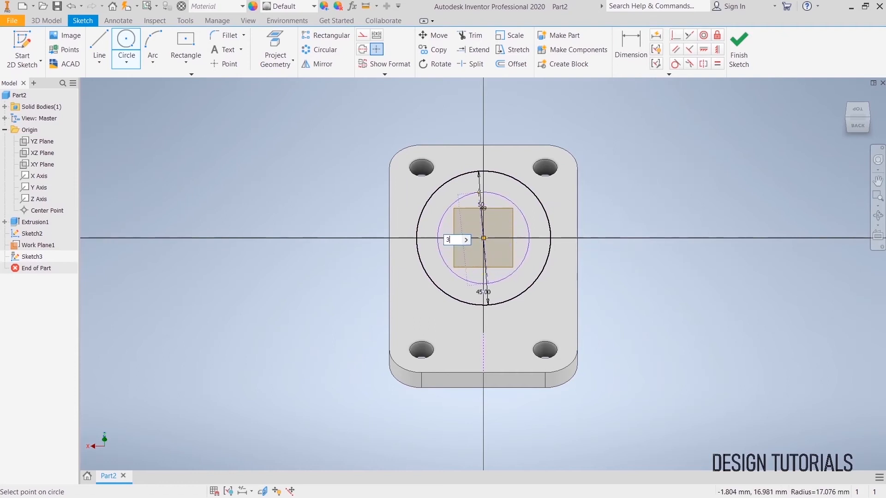
text(5)
key(Return)
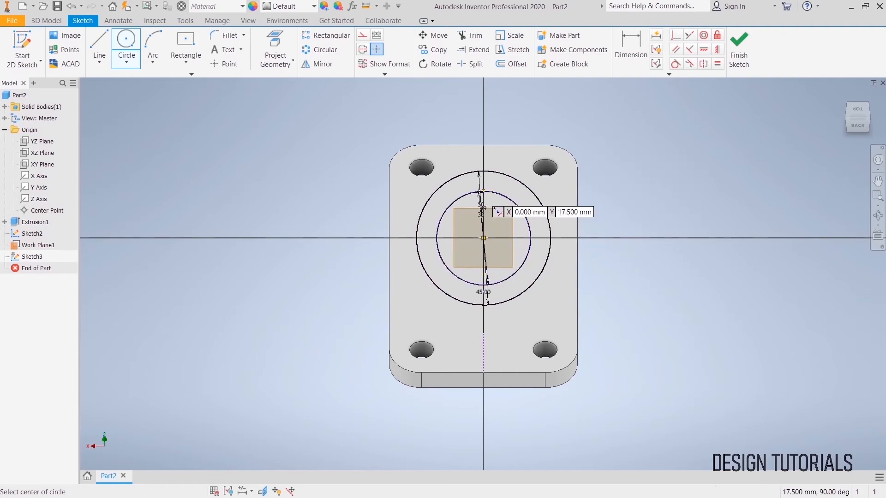
click(738, 41)
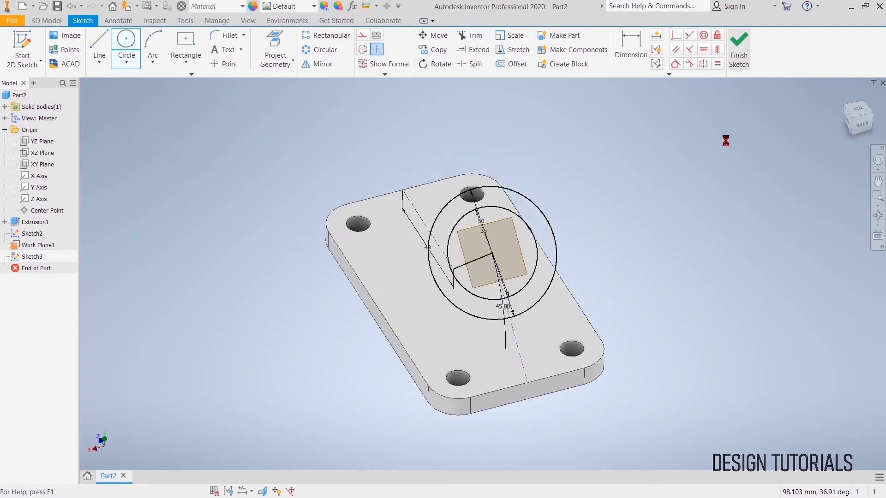
Extrude the ring between the two circles in the flipped direction up to the base plate's upper face, joined to the plate.
click(96, 46)
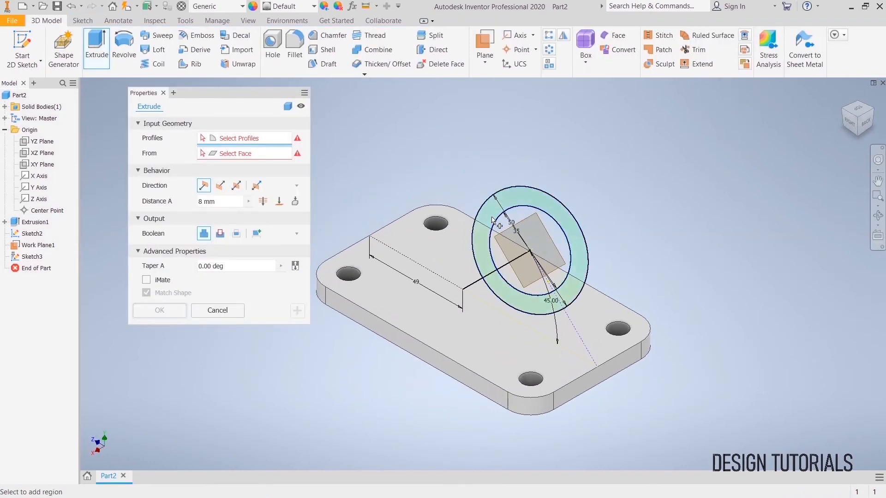
click(493, 221)
click(220, 186)
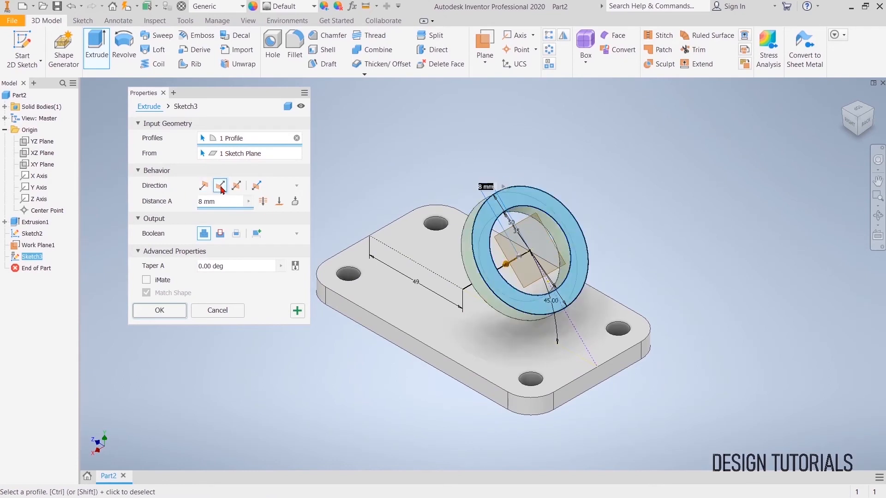
click(280, 201)
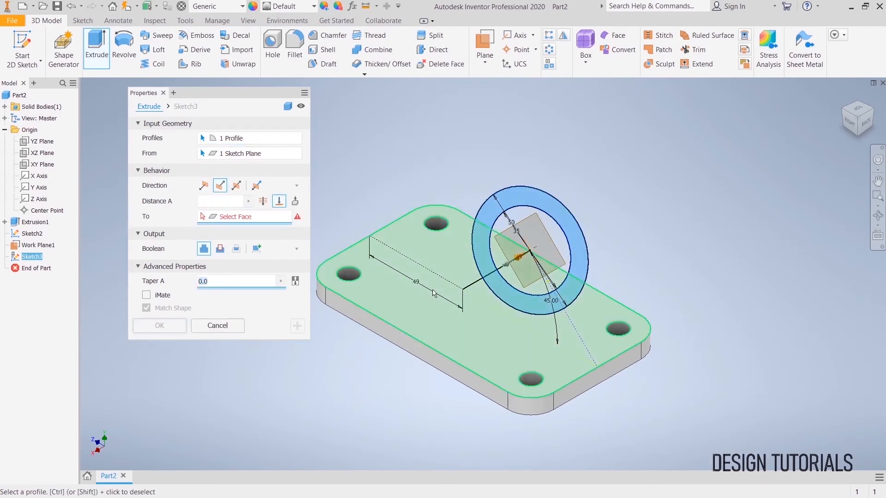
click(408, 300)
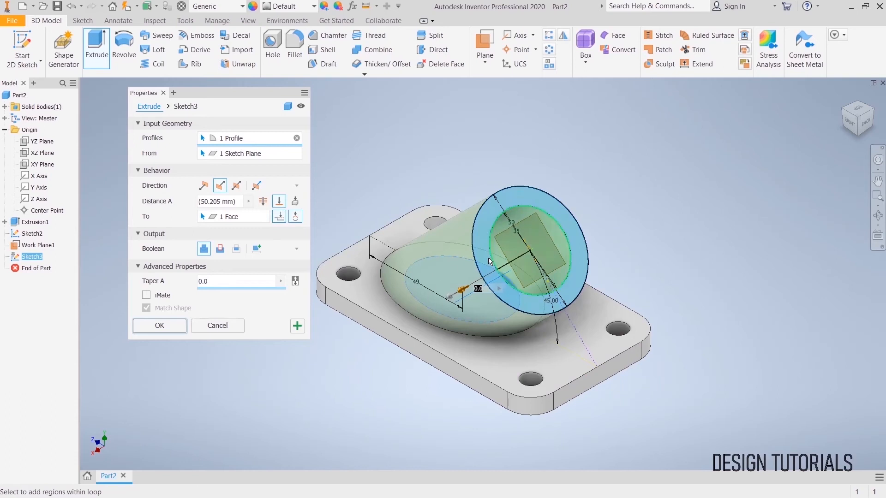
shift+middle_drag(699, 168, 729, 152)
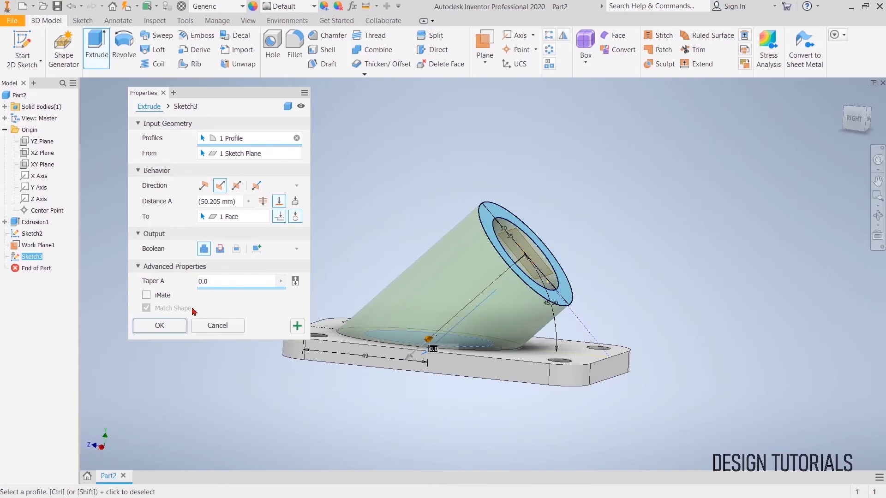
click(160, 326)
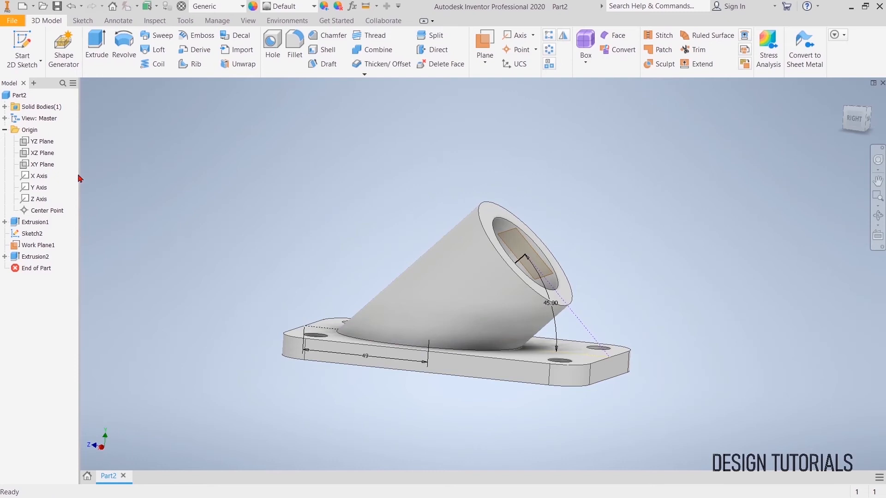
click(39, 237)
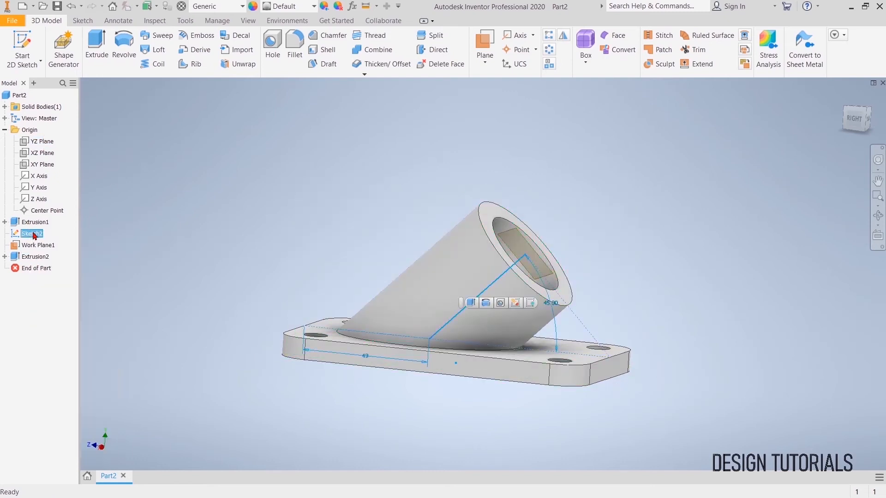
key(e)
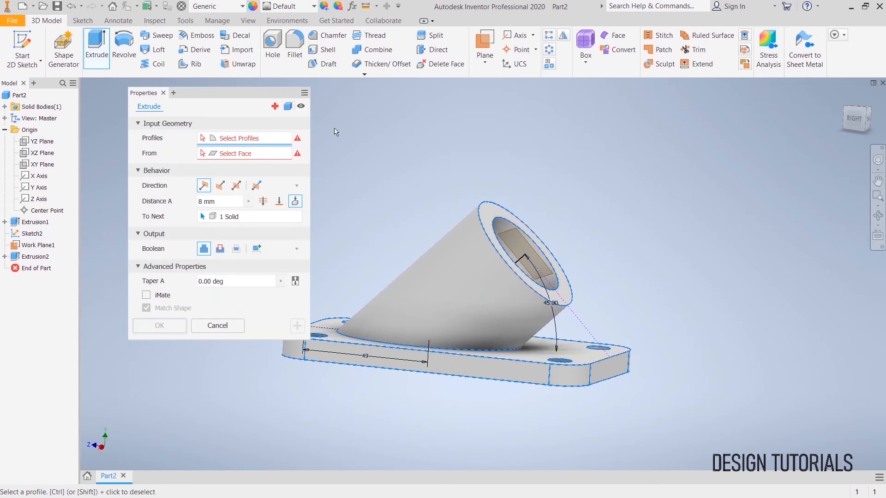
click(219, 326)
Hide the 45° line sketch, Sketch2, and the inclined Work Plane1.
right_click(36, 234)
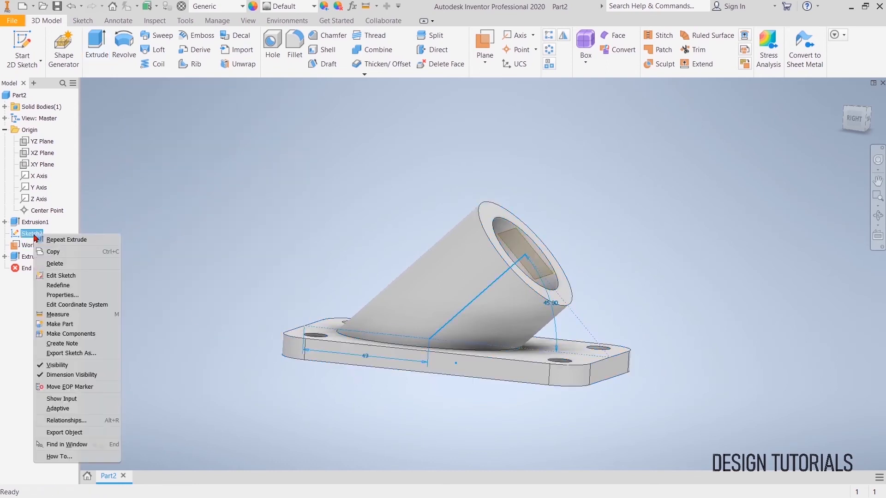
click(69, 365)
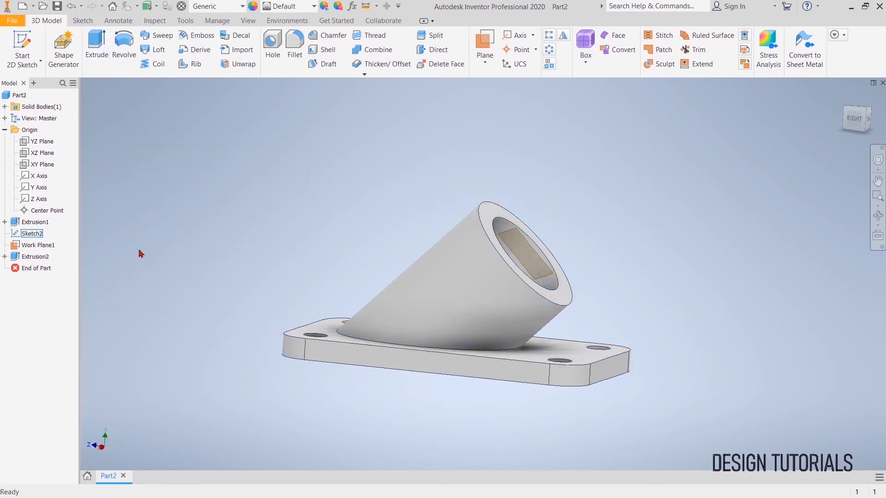
right_click(40, 244)
click(65, 329)
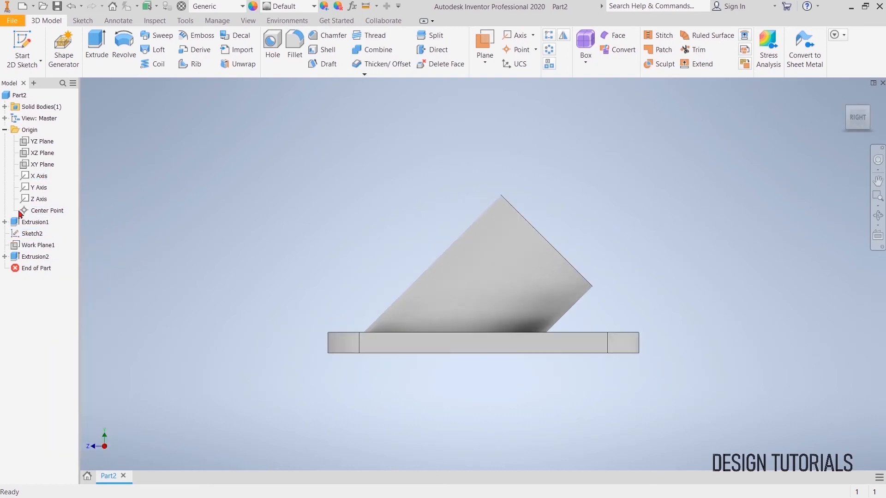
Start a sketch on the YZ plane and draw a line from the base plate's upper end corner to the lower corner of the tube's end face.
click(37, 141)
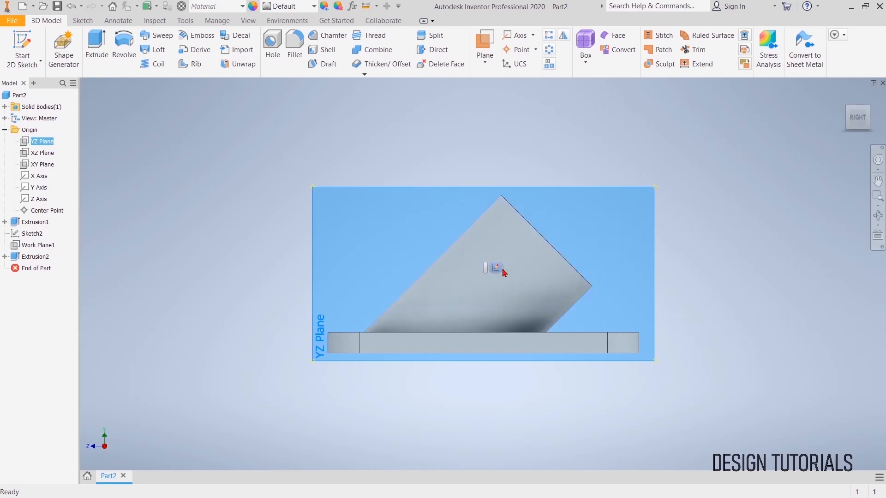
click(492, 226)
mouse_move(607, 164)
middle_down()
mouse_move(538, 203)
mouse_move(494, 210)
middle_up()
click(98, 47)
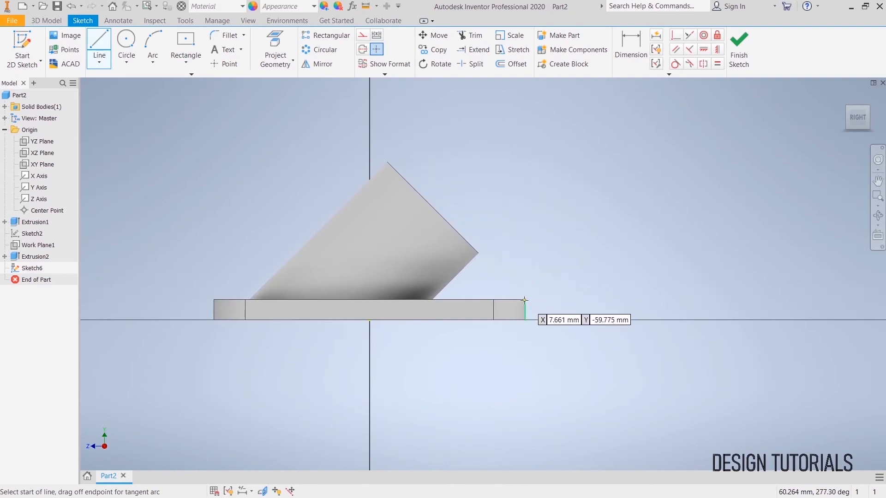
click(526, 300)
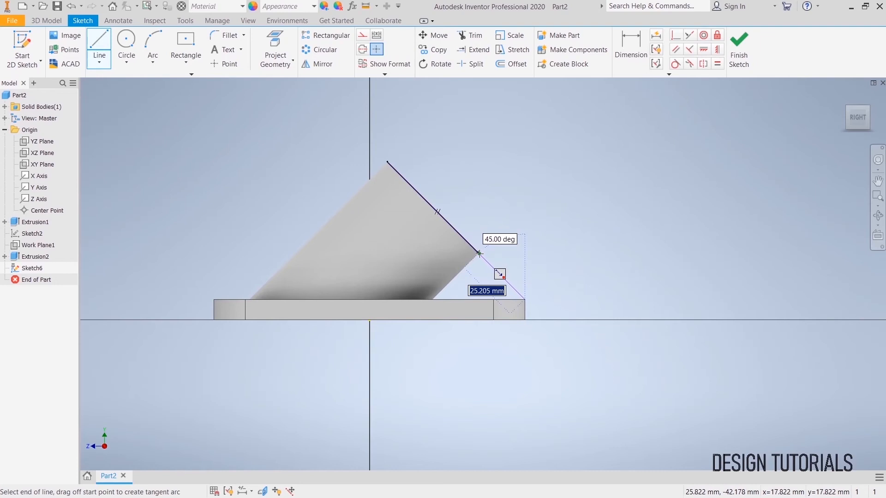
click(480, 253)
right_click(515, 203)
click(456, 202)
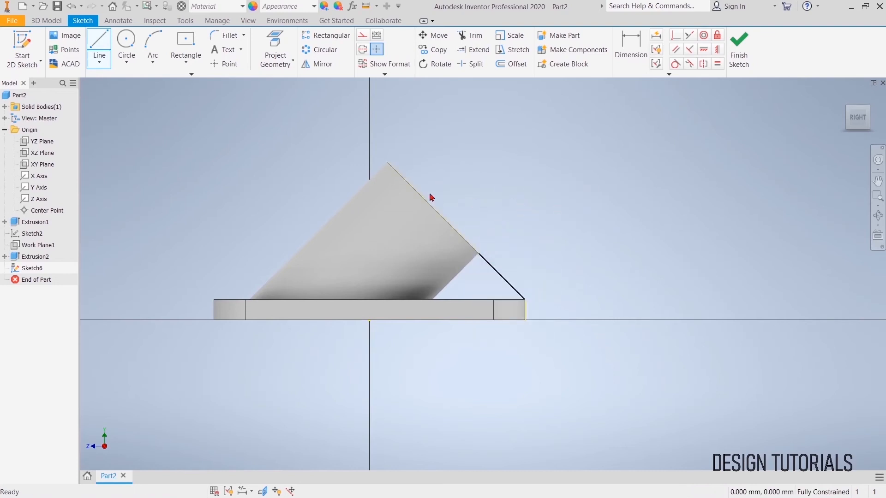
Convert the projected edge of the tube's end face to construction geometry and finish the sketch.
right_click(429, 202)
click(468, 200)
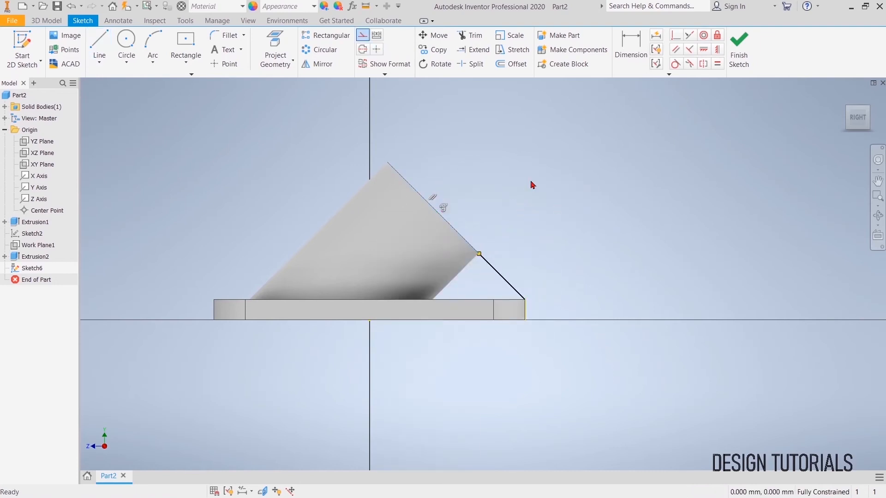
click(739, 46)
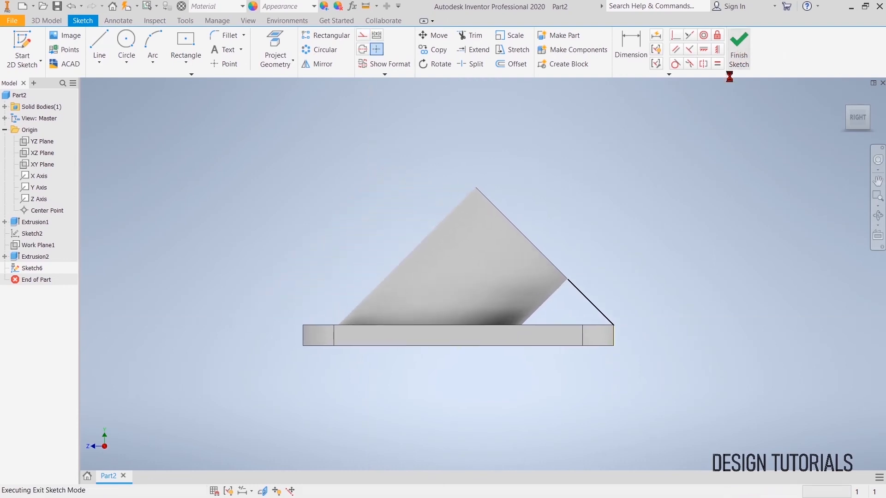
click(190, 64)
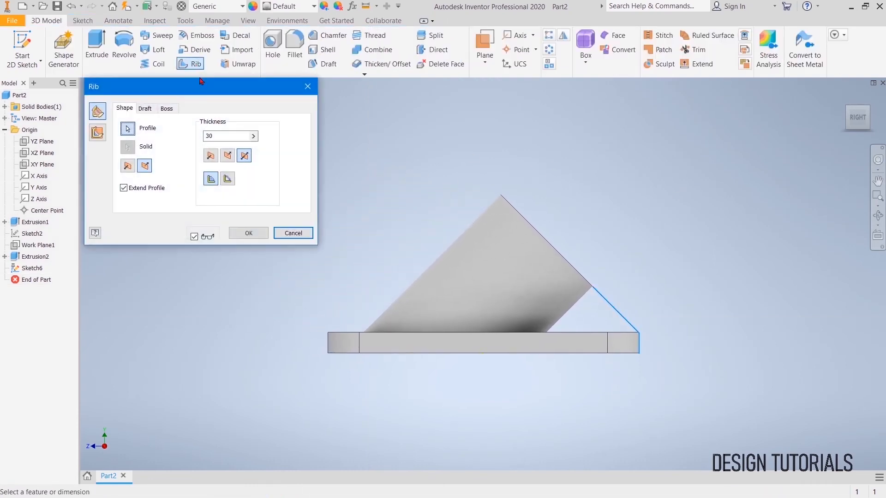
click(97, 134)
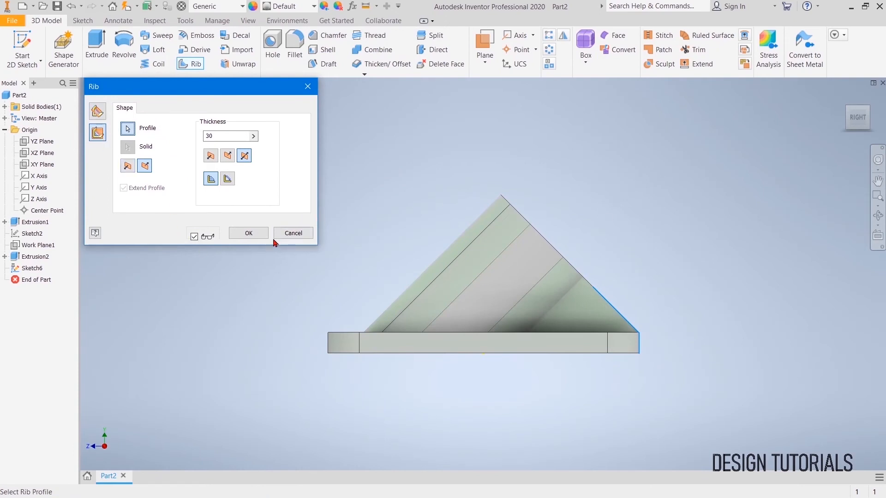
click(206, 237)
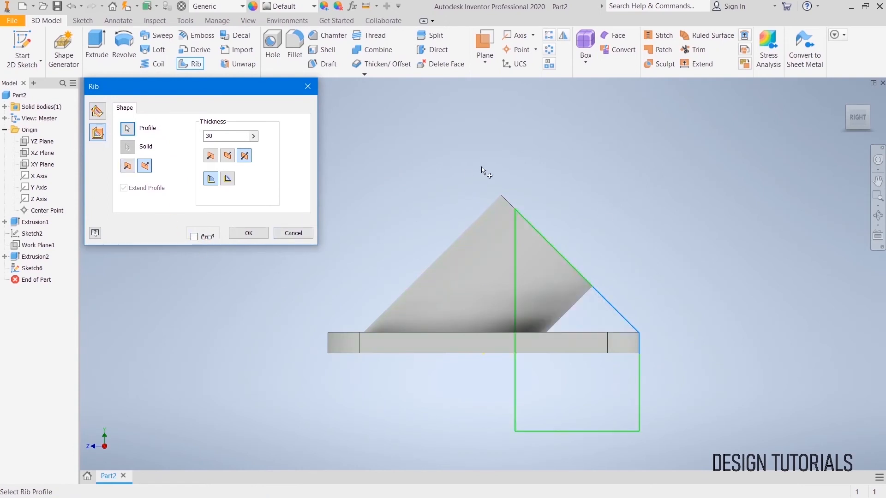
click(309, 236)
Reopen Sketch6, convert the projected end edge of the base plate to construction geometry, and finish the sketch.
double_click(32, 268)
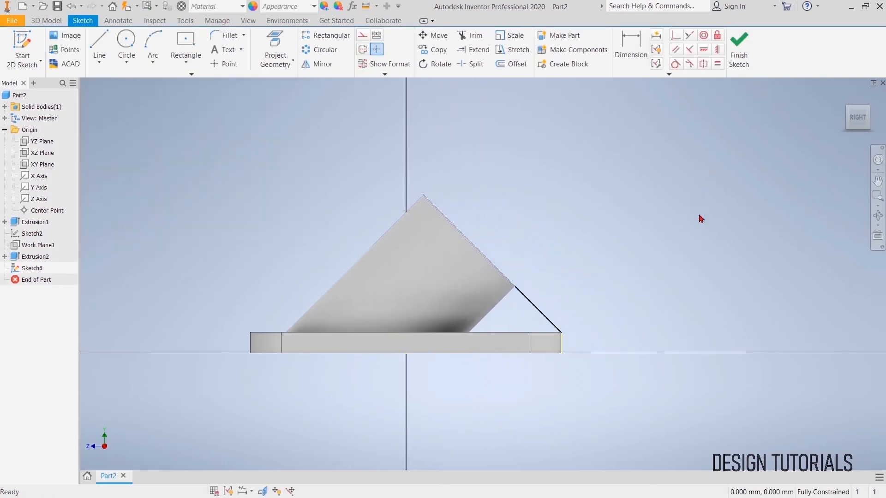
shift+middle_drag(699, 210, 631, 237)
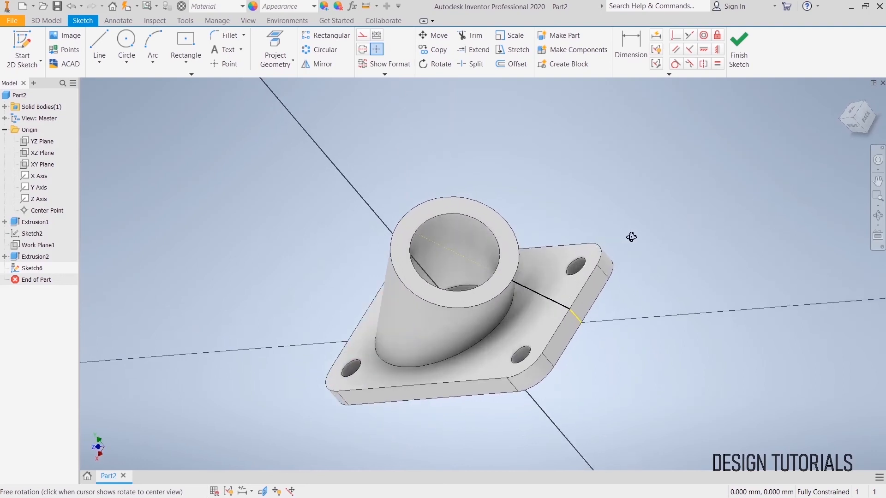
right_click(576, 317)
click(662, 272)
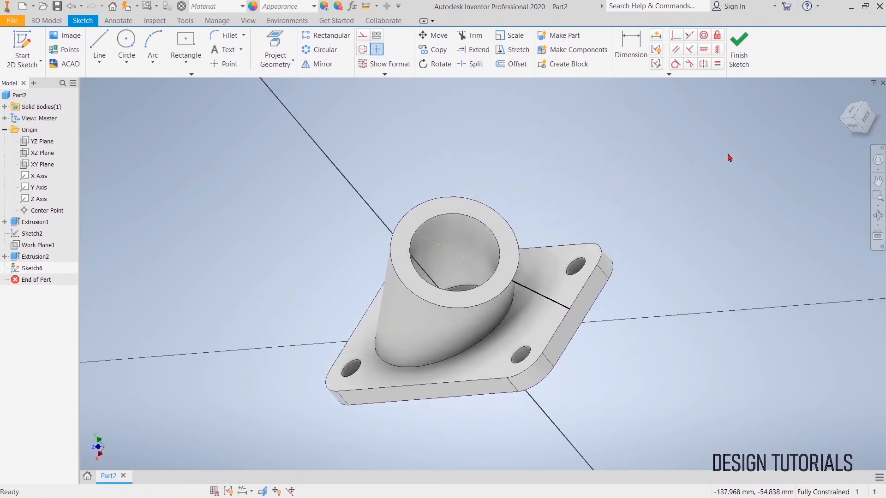
click(739, 53)
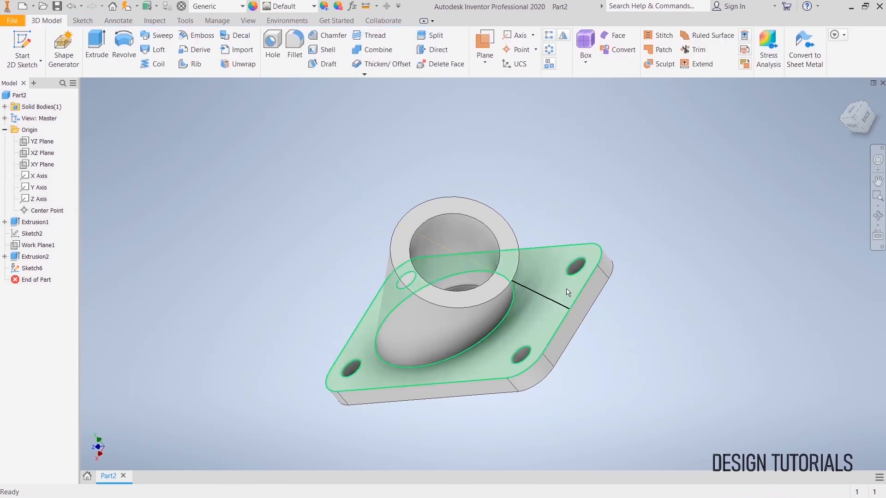
Create a 30 mm thick rib from the sloped line, parallel to the sketch plane and symmetric about it, filling down to the plate and tube.
click(194, 65)
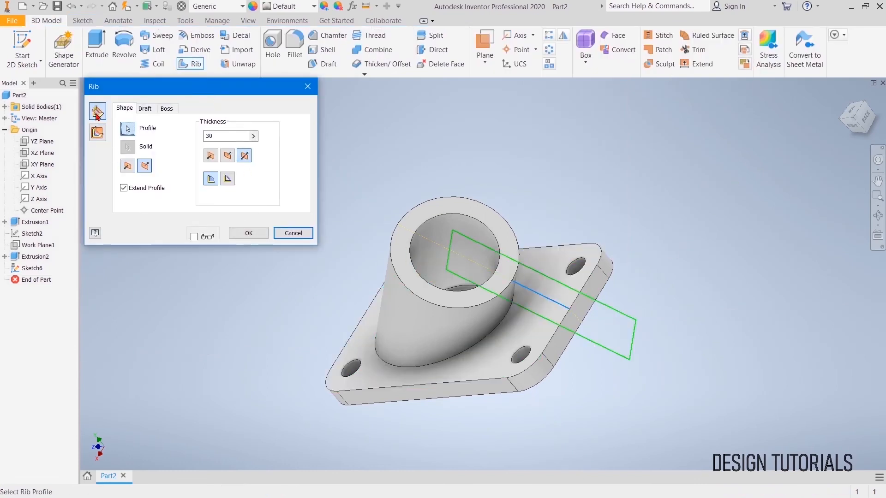
click(98, 134)
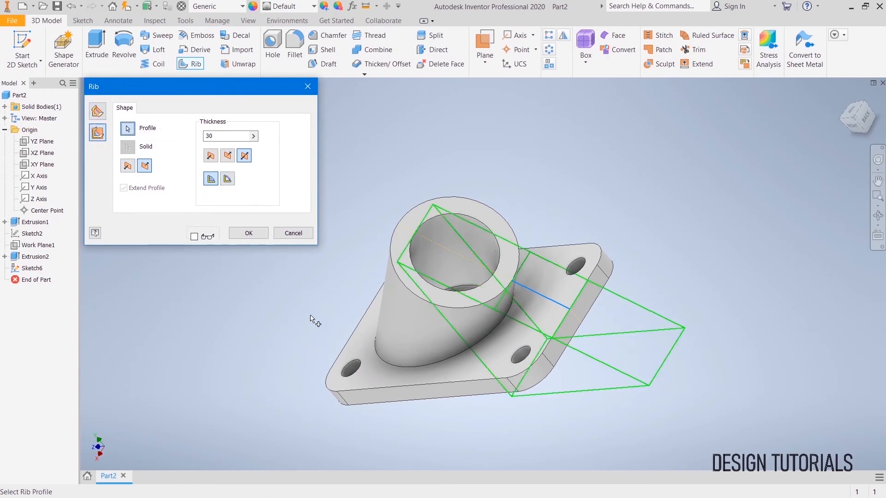
click(194, 237)
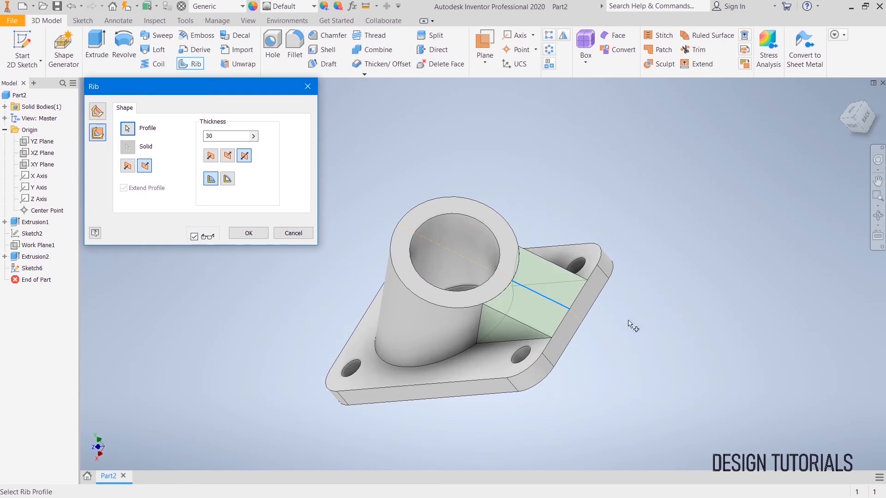
click(196, 237)
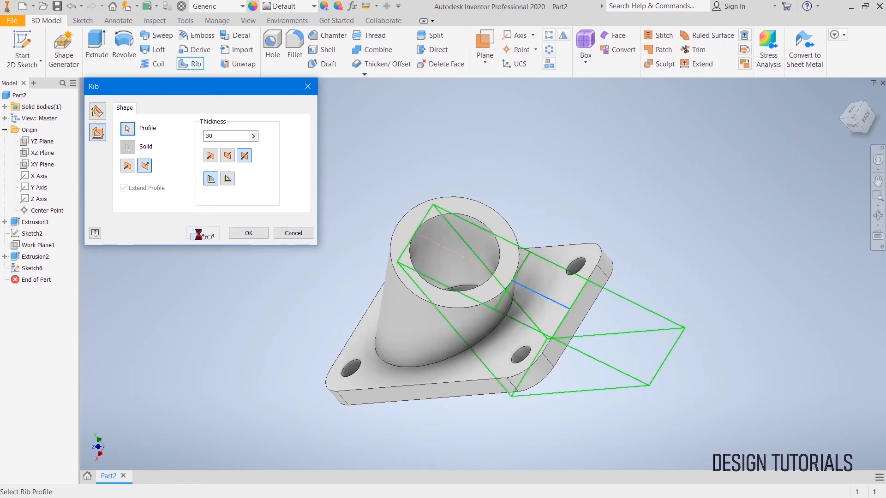
click(195, 235)
shift+middle_drag(615, 226, 664, 203)
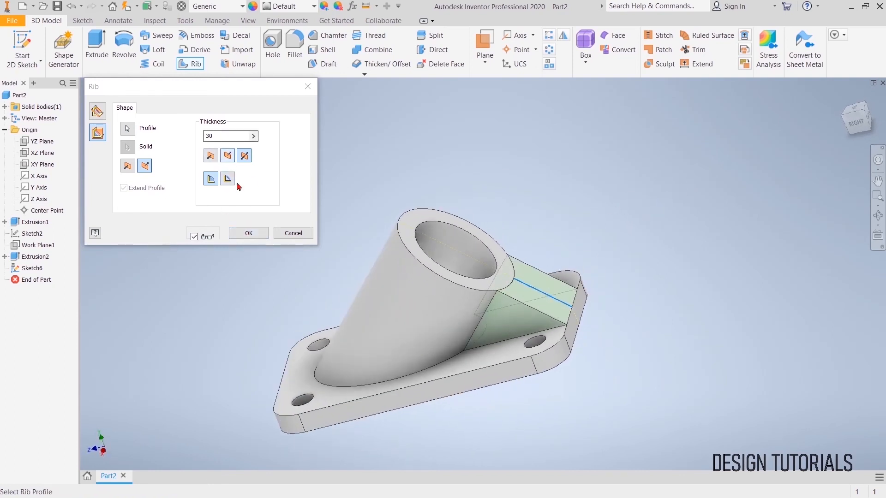
click(245, 234)
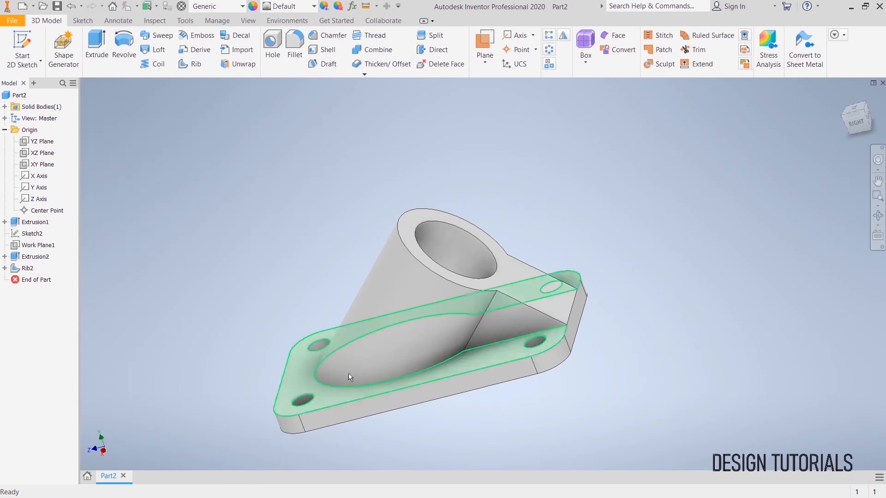
Start a sketch on the rib's side face and slice the model display at the sketch plane.
click(506, 316)
click(577, 311)
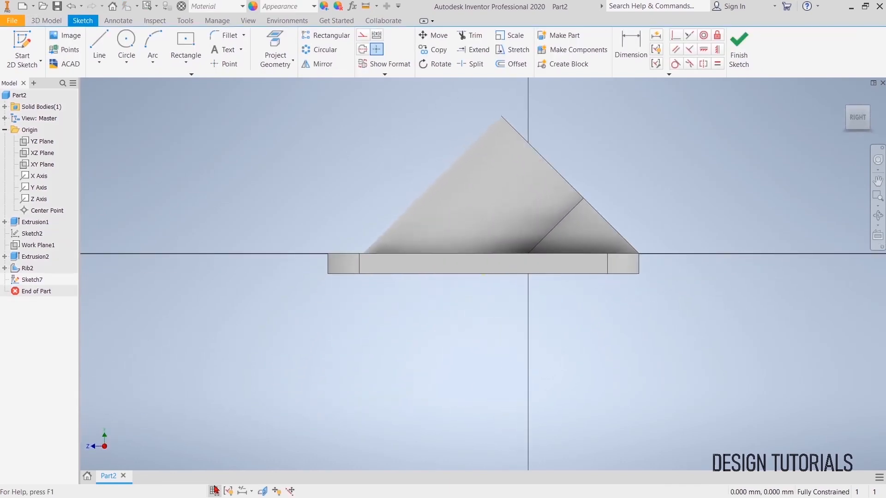
click(262, 490)
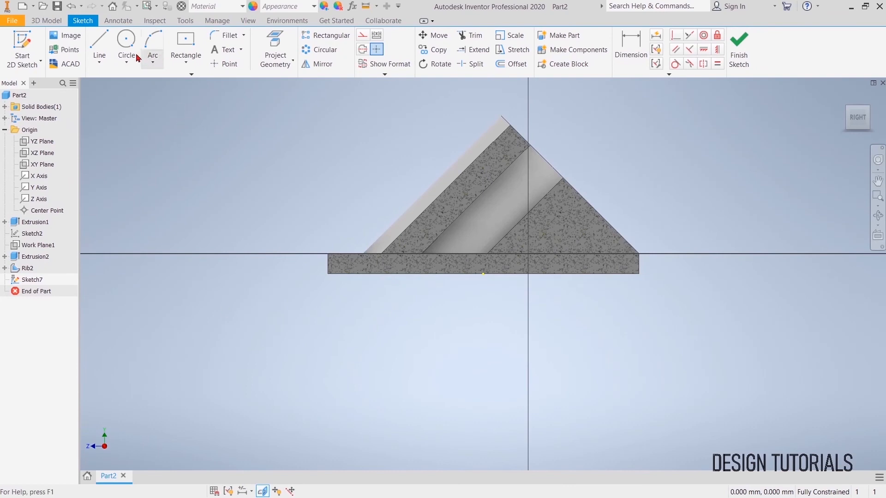
Project the rib's sloped edge into the sketch and offset it 8 mm inward.
click(100, 46)
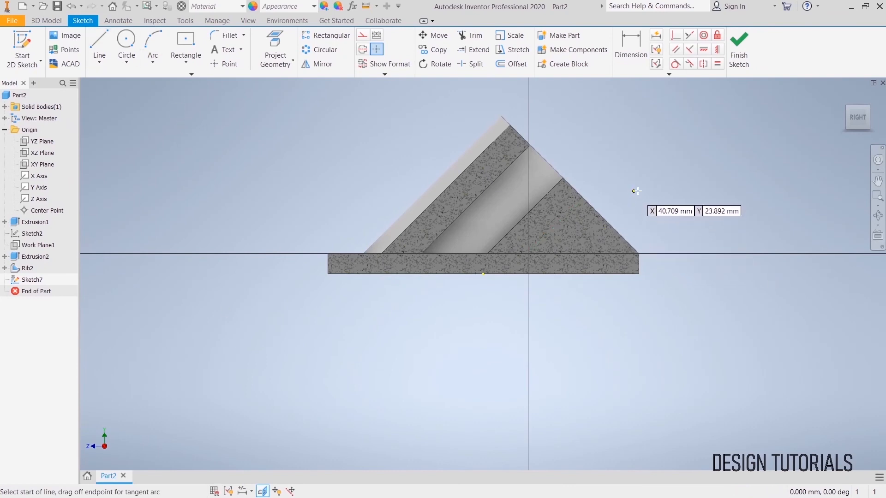
key(Escape)
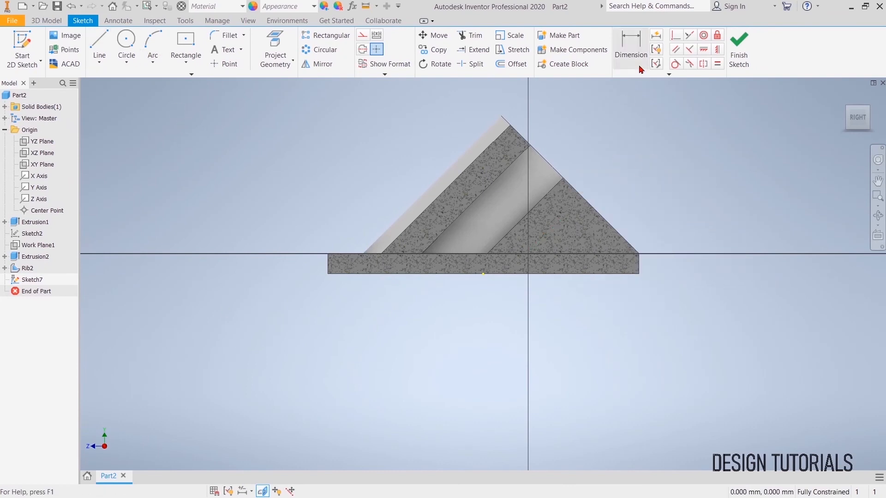
click(277, 52)
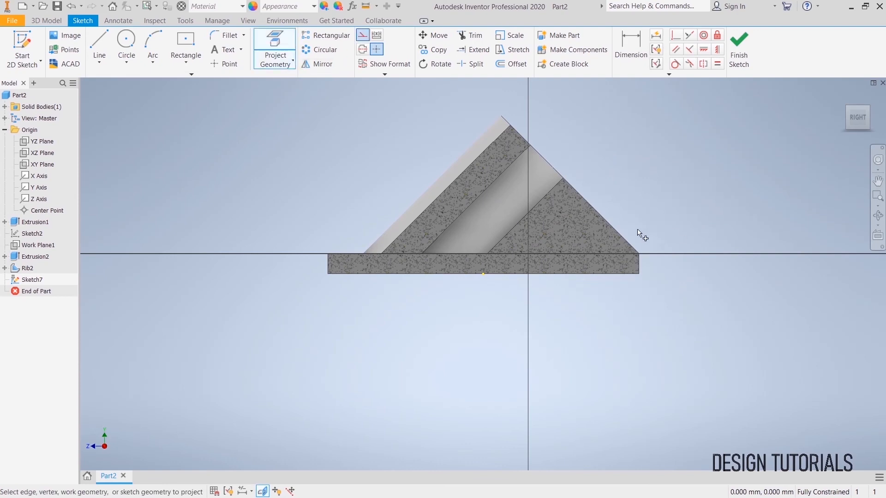
right_click(641, 209)
click(680, 204)
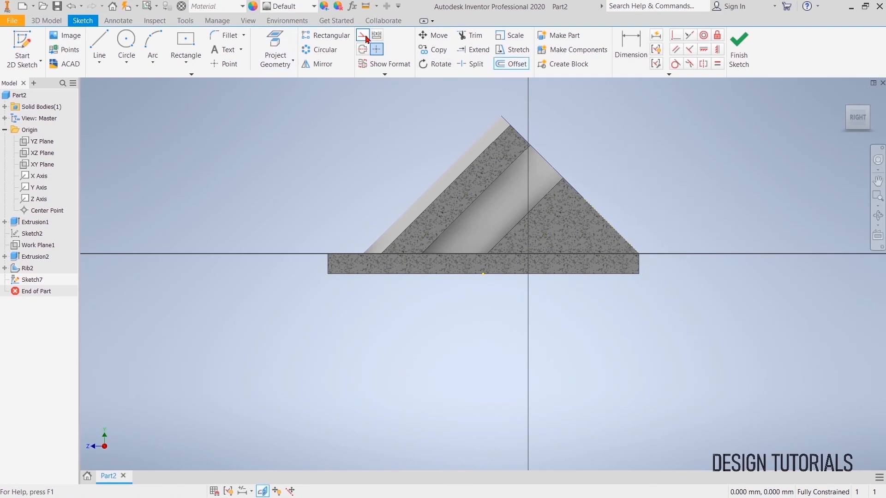
click(603, 220)
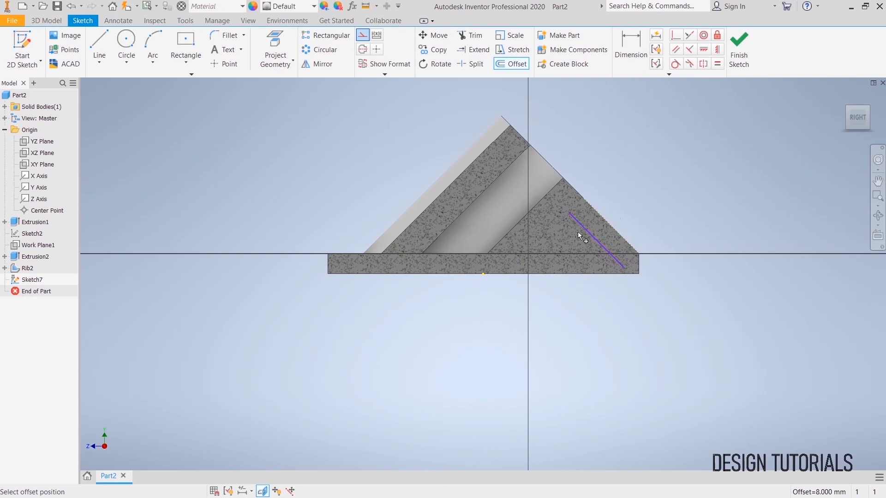
key(Return)
right_click(674, 169)
click(707, 169)
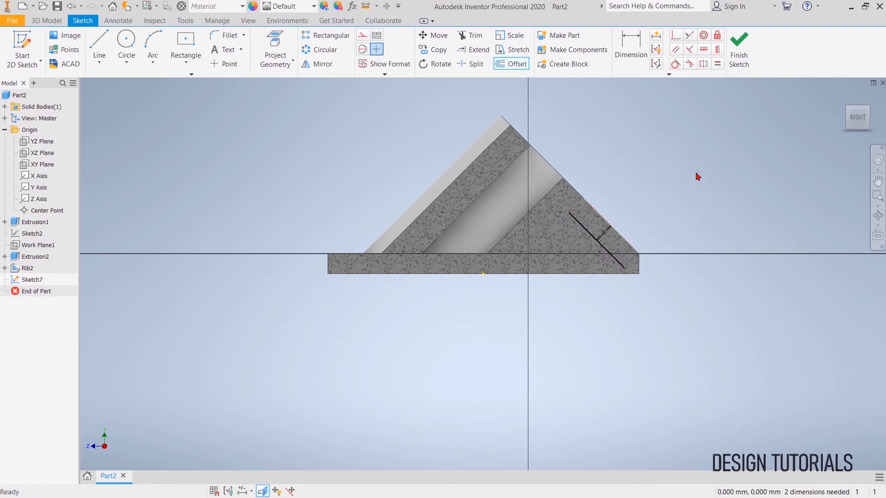
Draw a line along the base plate's upper edge from the rib's corner, and another along the tube from the sloped edge down past the plate.
click(99, 42)
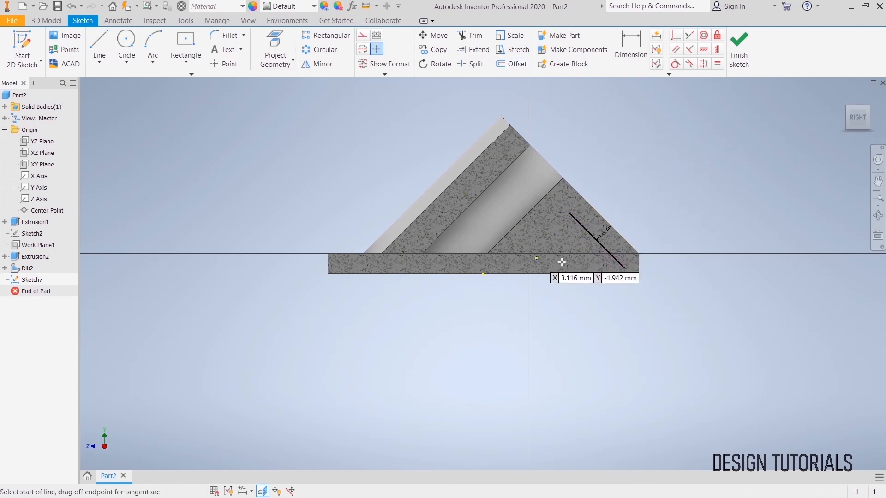
click(640, 253)
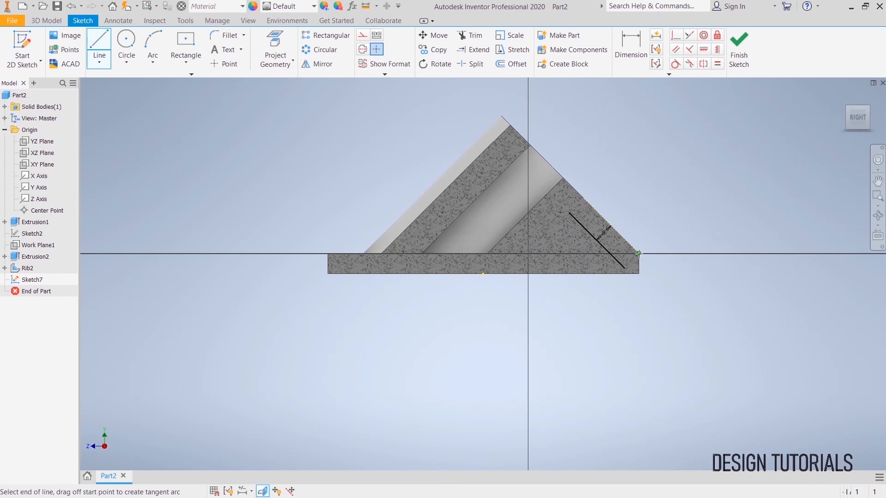
double_click(455, 253)
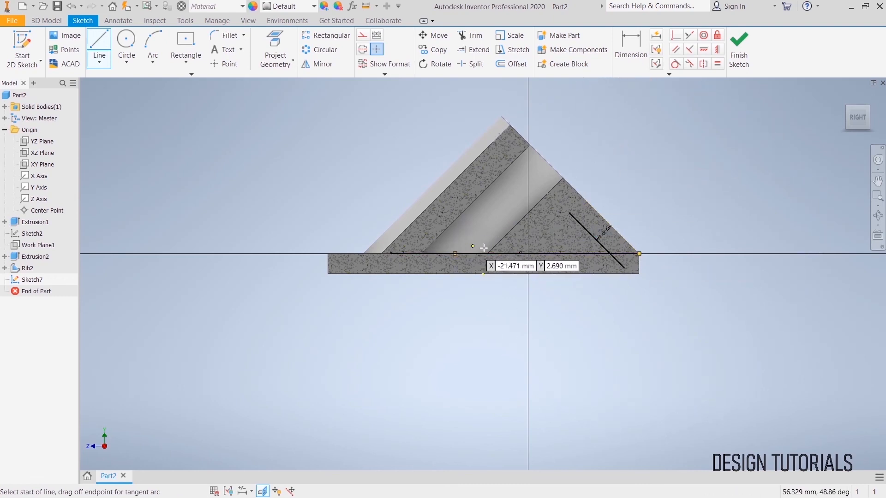
click(583, 198)
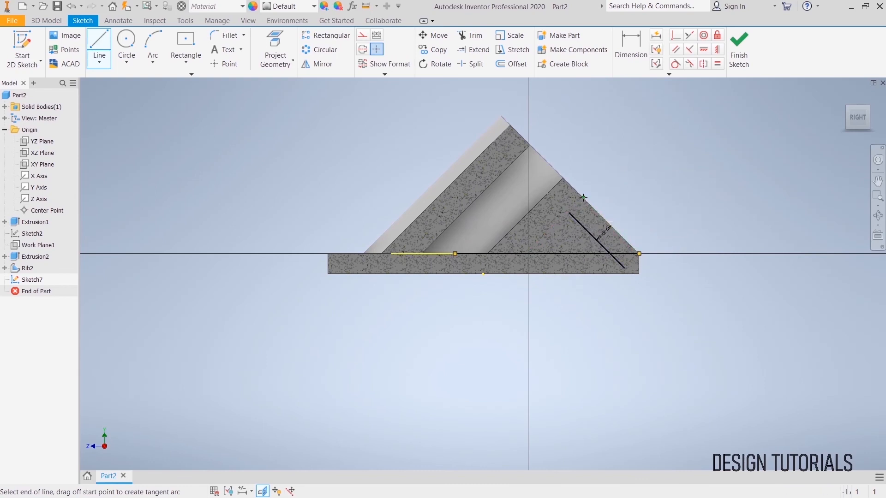
click(476, 306)
right_click(655, 121)
click(548, 104)
Trim the overhanging ends of the tube-side line and the offset line to leave a closed triangular profile.
click(471, 35)
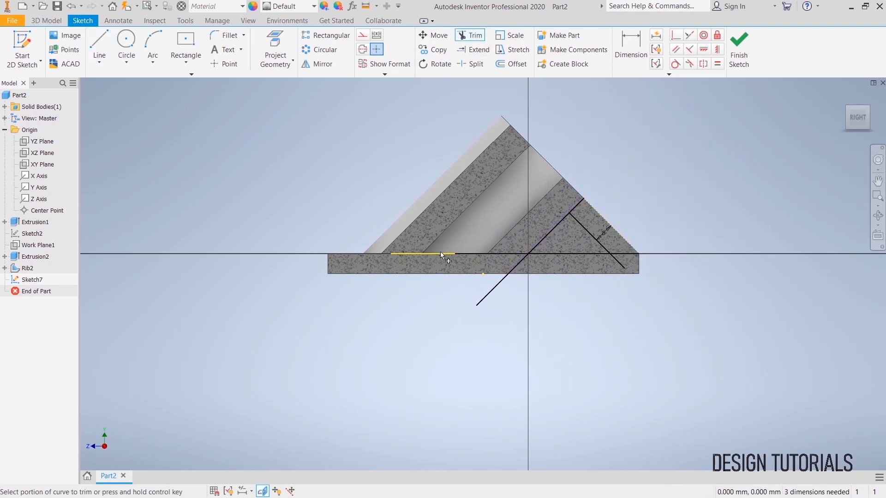
click(504, 282)
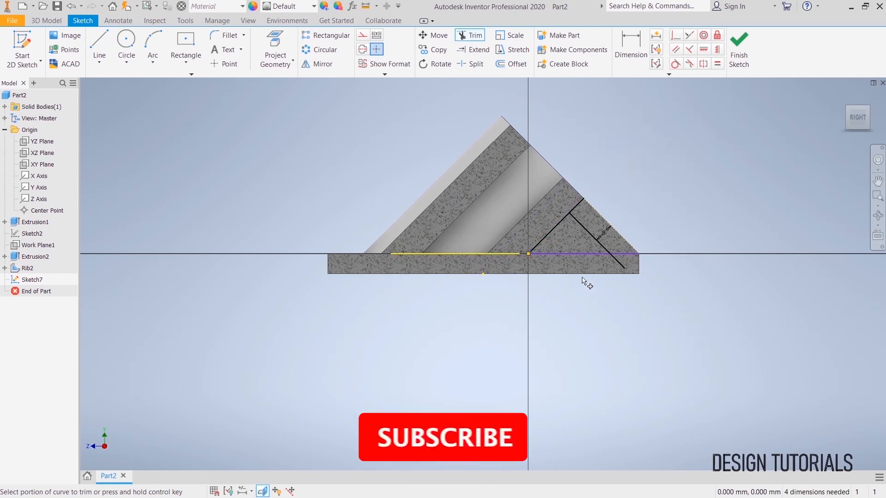
click(579, 208)
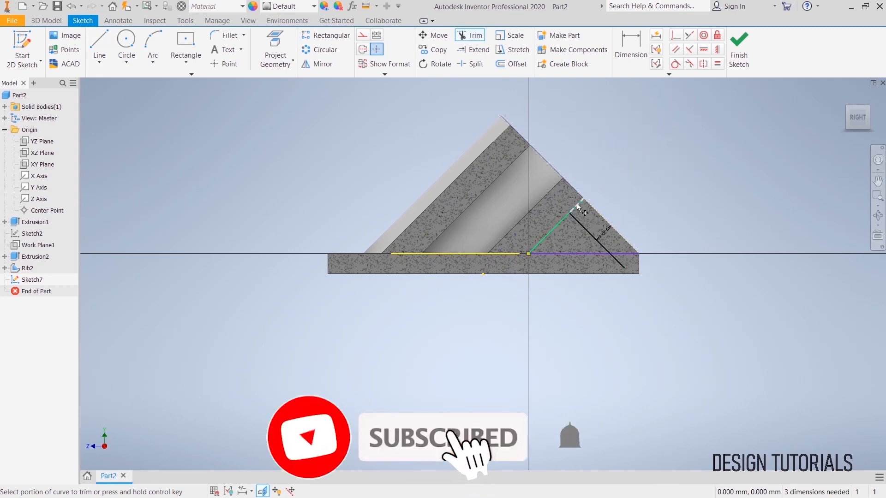
click(617, 259)
right_click(658, 192)
click(699, 190)
Convert the leftover segments along the plate edge and beyond the triangle's upper corner to construction geometry, and finish the sketch.
click(442, 254)
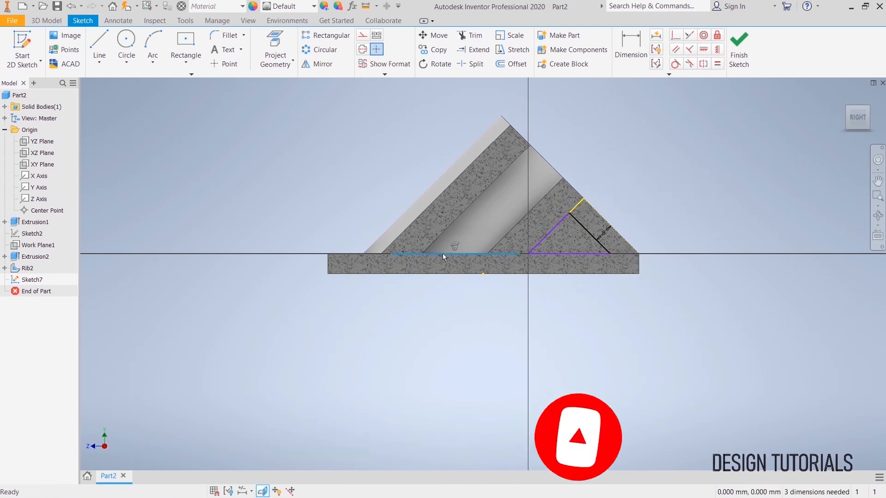
right_click(442, 254)
click(489, 224)
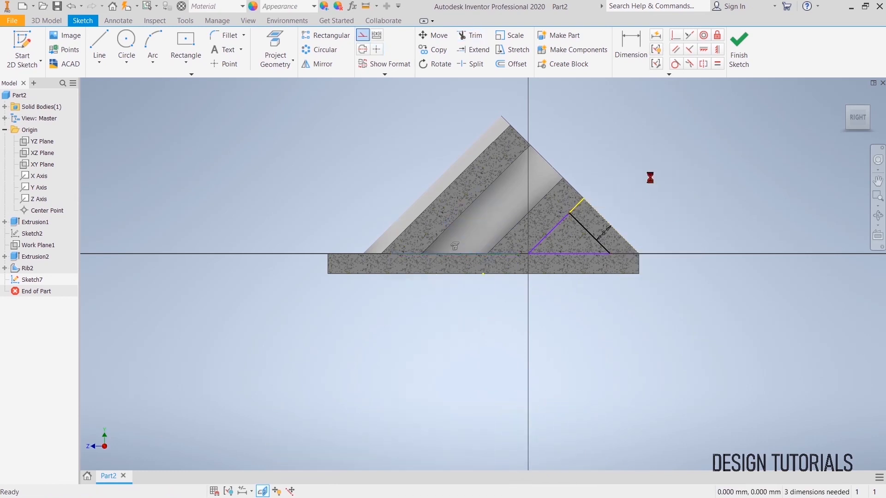
right_click(582, 205)
click(628, 186)
click(738, 53)
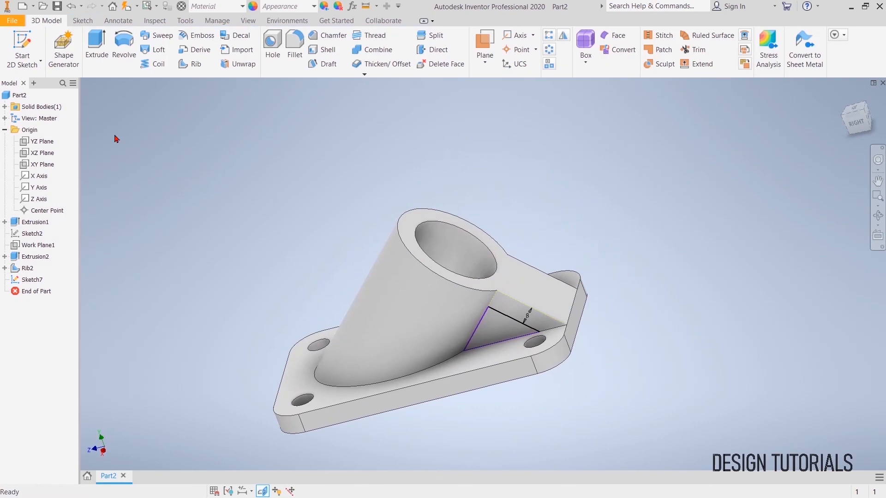
Extrude the triangular profile as a cut through the rib with the To Next extent.
click(97, 46)
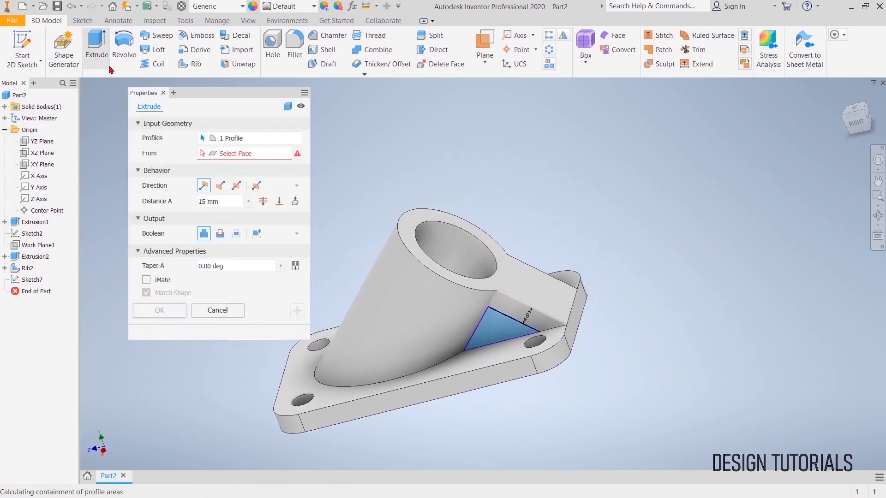
click(295, 202)
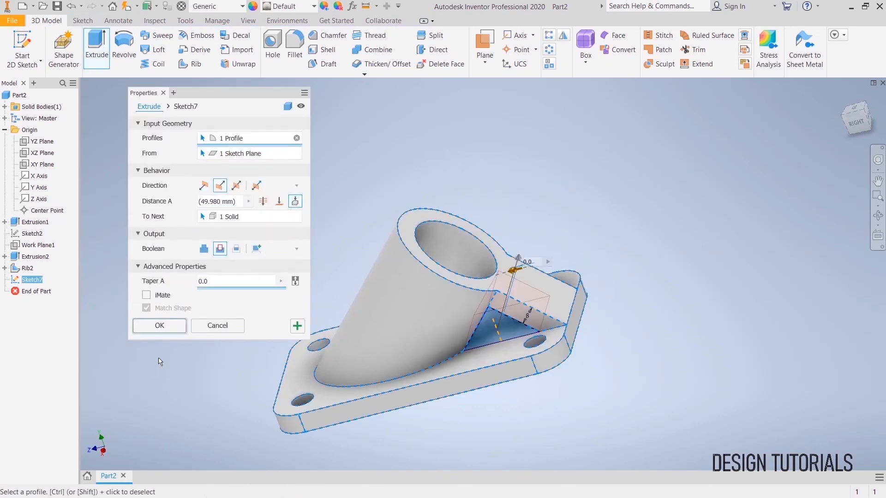
click(169, 326)
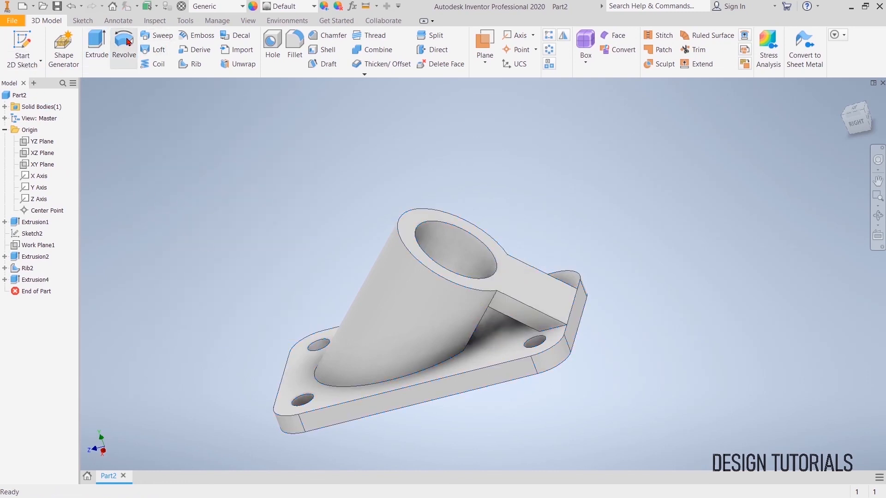
Fillet the inner edge of the rib's triangular opening beside the tube with a 4 mm radius.
click(296, 46)
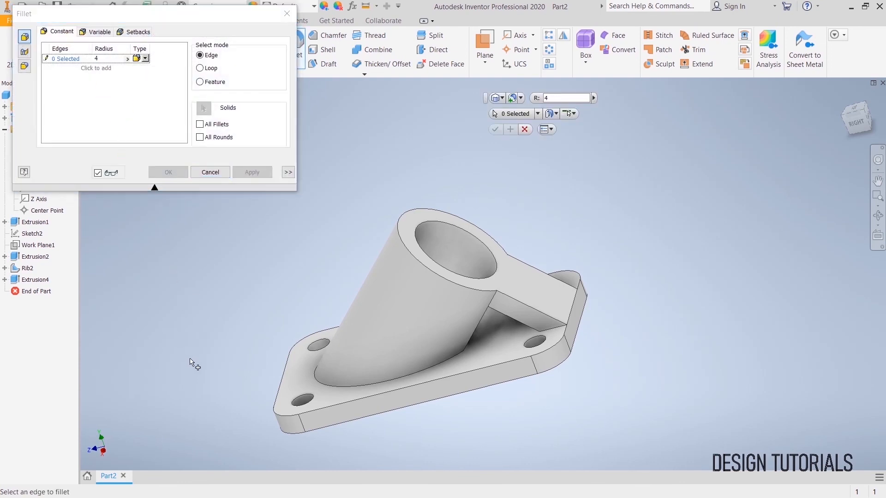
shift+middle_drag(668, 284, 673, 263)
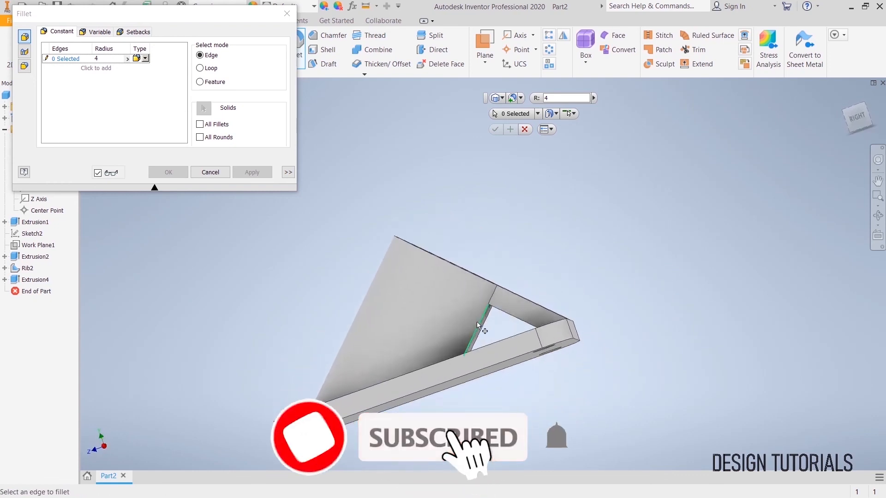
scroll(563, 322, down, 5)
scroll(564, 314, down, 3)
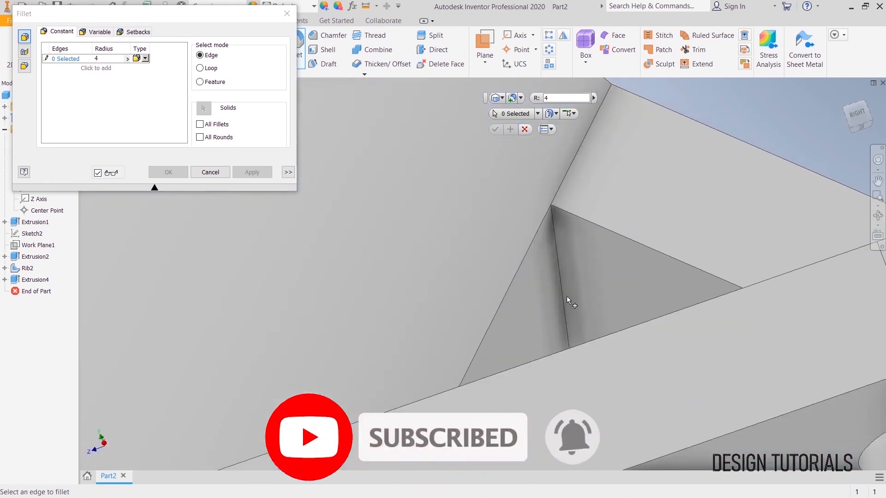
click(566, 298)
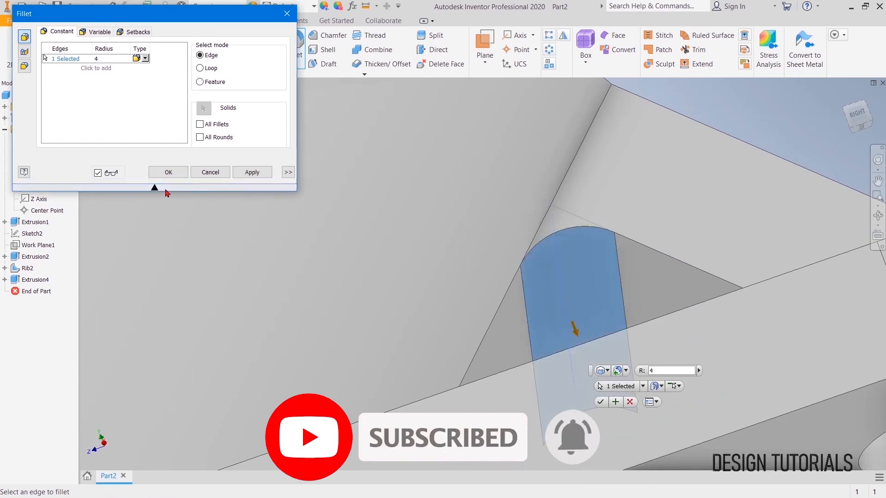
click(167, 173)
Inspect the bracket from below, from the right side and in an isometric view.
scroll(399, 268, up, 5)
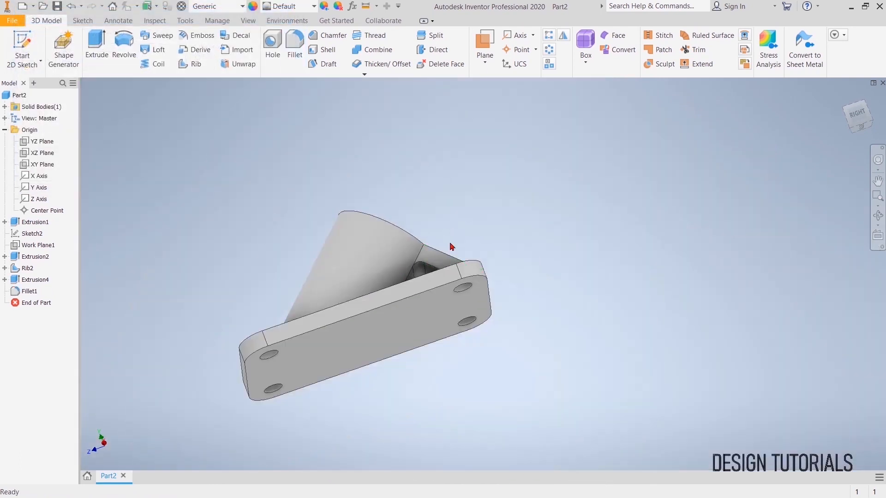
shift+middle_drag(504, 193, 485, 216)
middle_drag(513, 288, 498, 279)
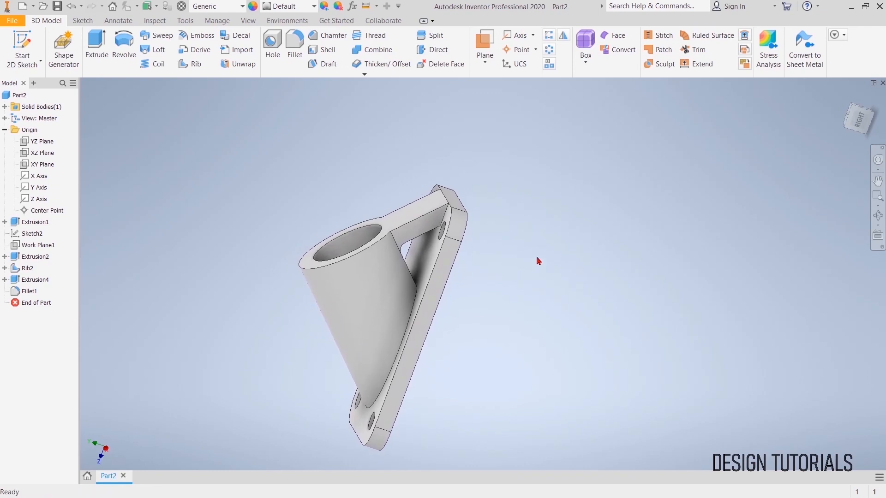
click(854, 119)
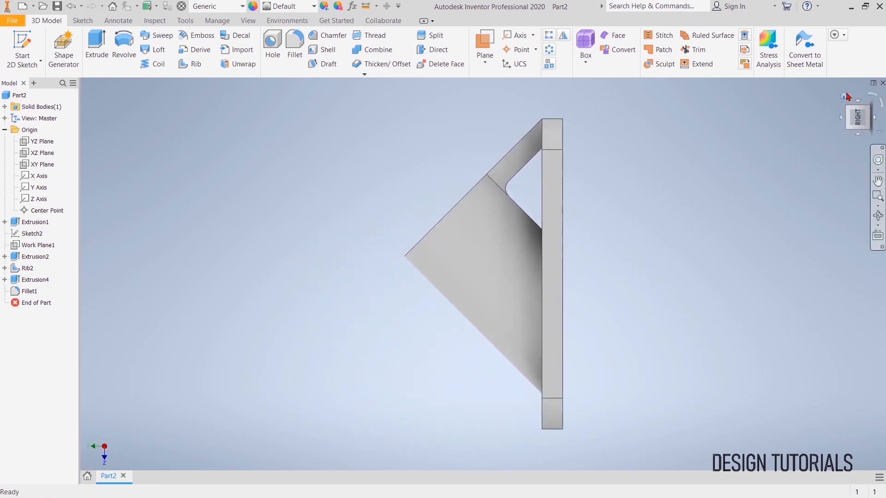
click(845, 97)
click(867, 127)
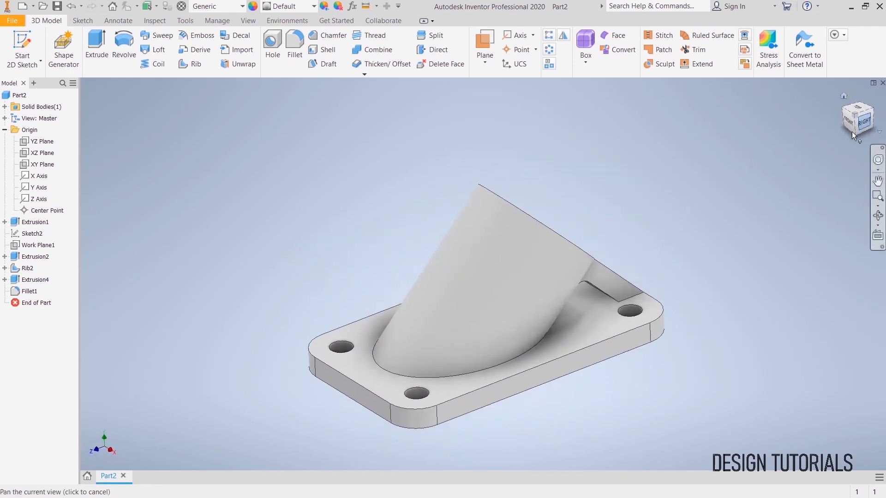